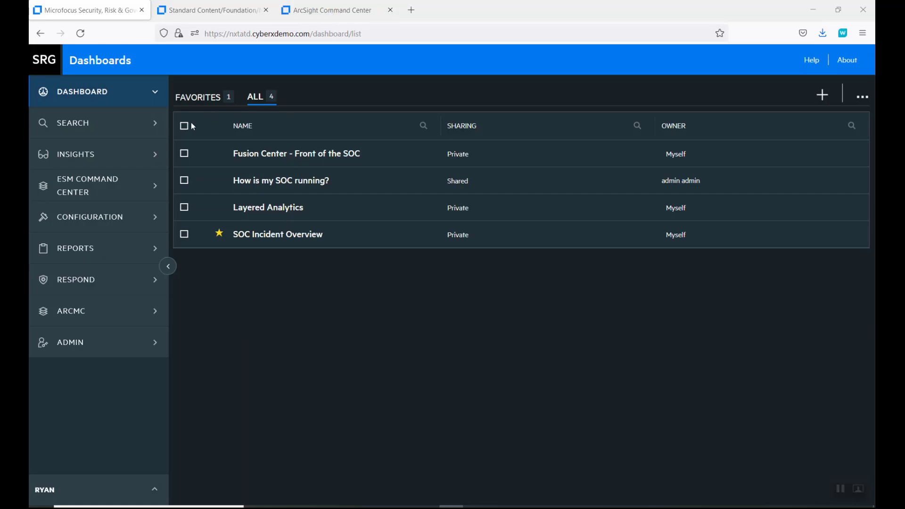
Step: Review the Command Center Home dashboard's Top 10 charts, with 72.52.10.14 as top target, then return to Fusion
{"action": "left_click", "coordinate": [333, 10]}
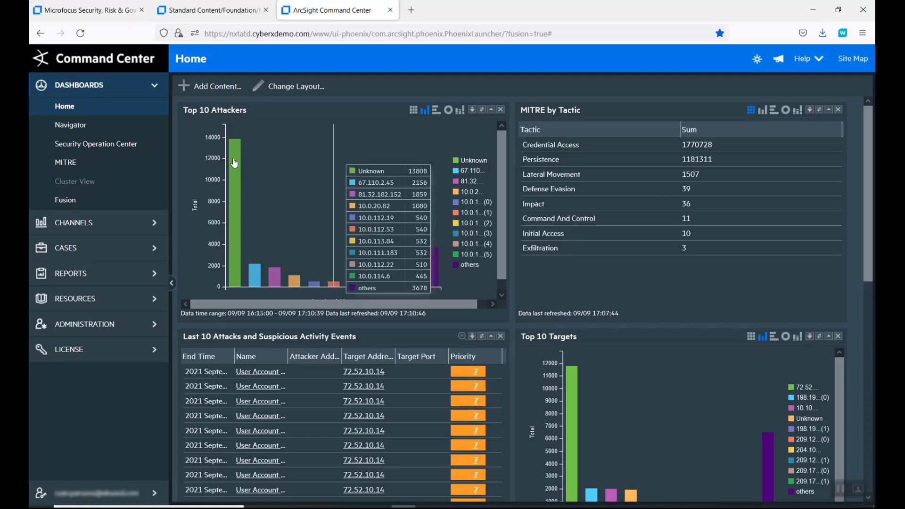
{"action": "mouse_move", "coordinate": [236, 162]}
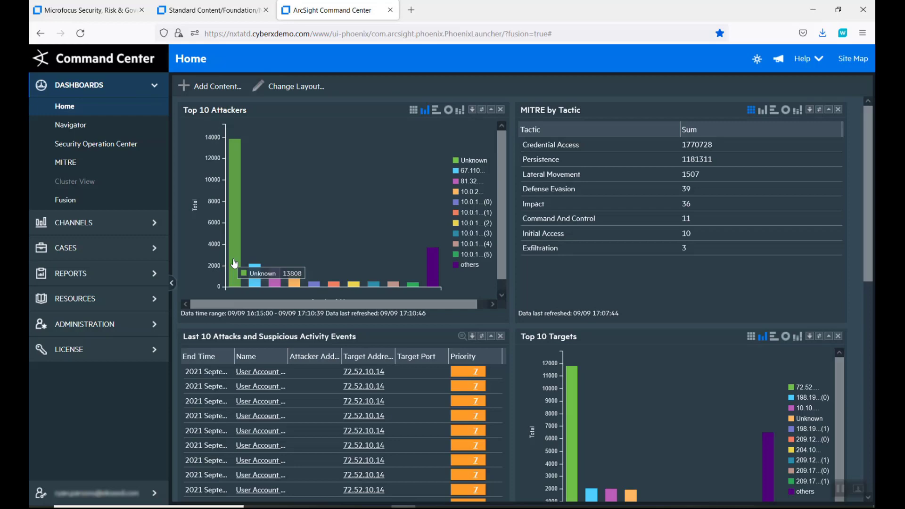
{"action": "left_click_drag", "start_coordinate": [867, 238], "coordinate": [868, 320]}
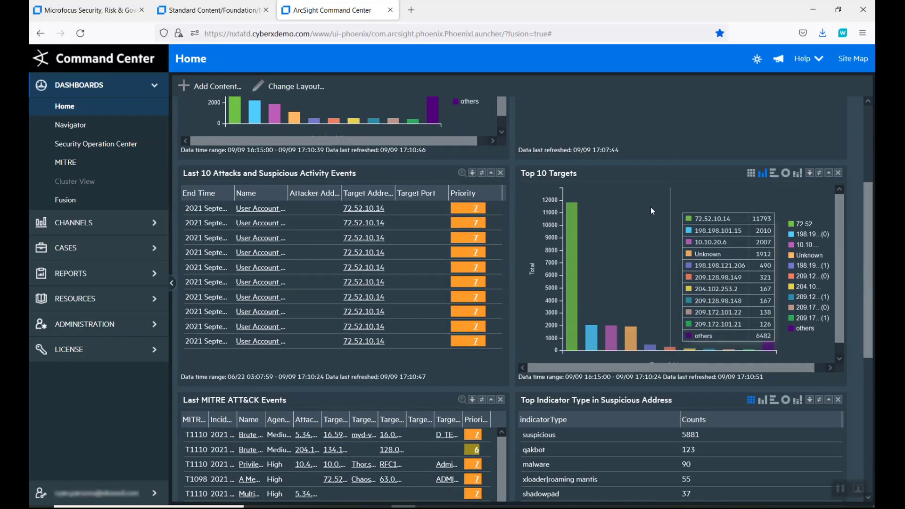
{"action": "mouse_move", "coordinate": [573, 231]}
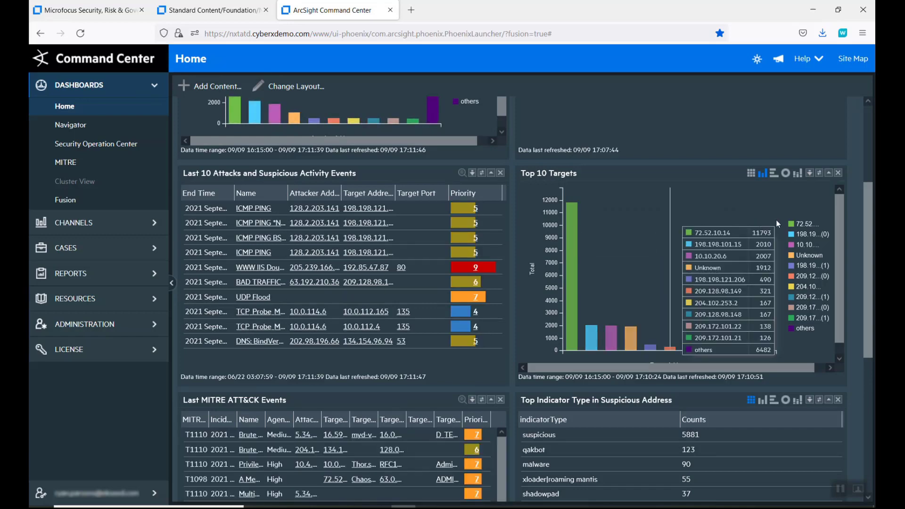
{"action": "left_click_drag", "start_coordinate": [867, 219], "coordinate": [868, 281]}
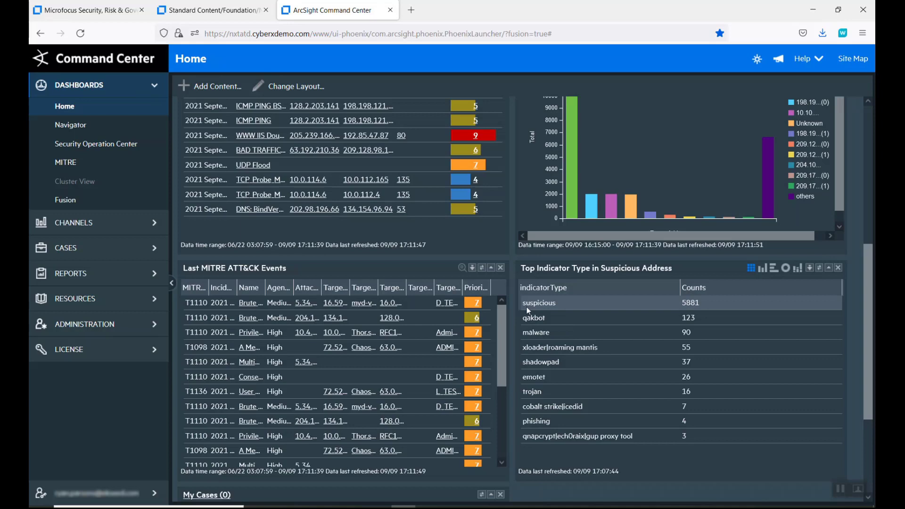
{"action": "left_click", "coordinate": [233, 13]}
{"action": "left_click", "coordinate": [106, 13]}
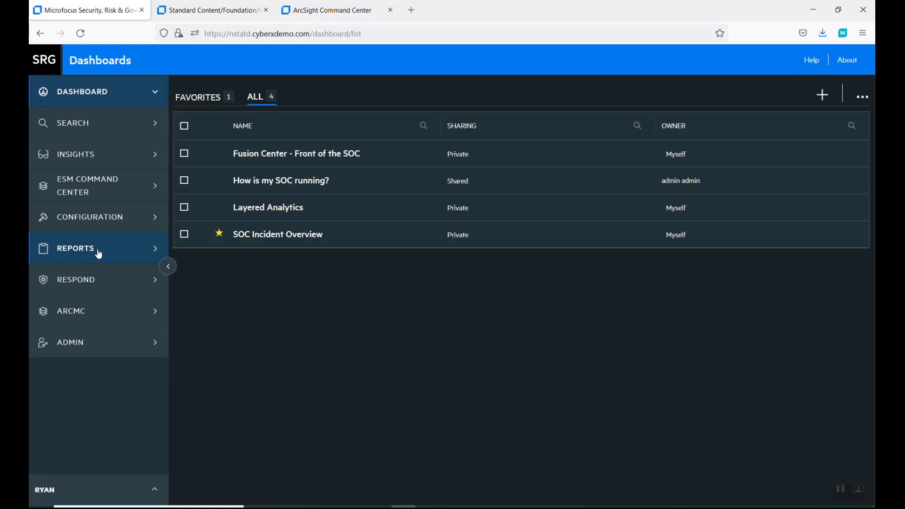
{"action": "left_click", "coordinate": [197, 13]}
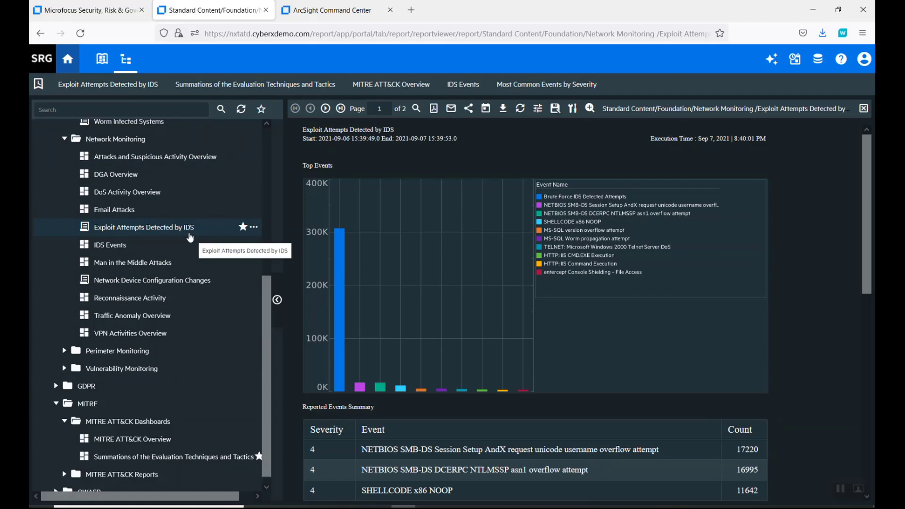
{"action": "mouse_move", "coordinate": [332, 246]}
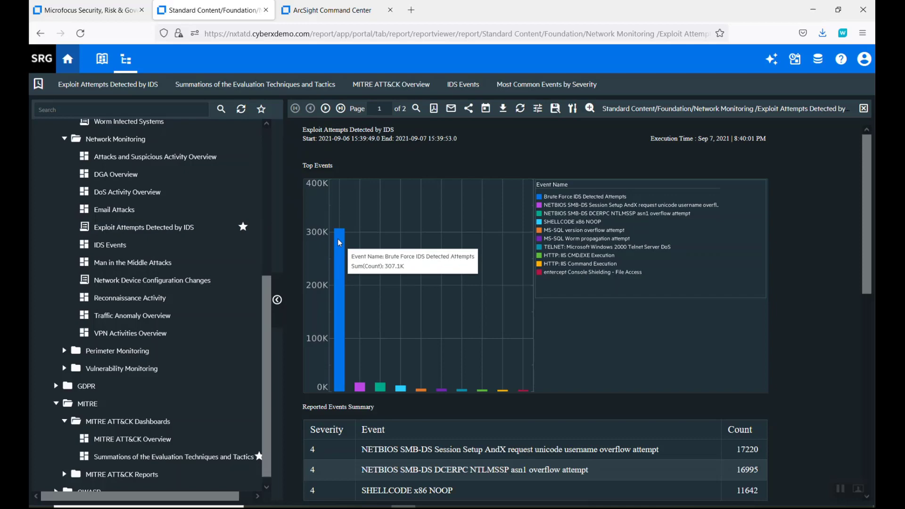
{"action": "left_click", "coordinate": [94, 12]}
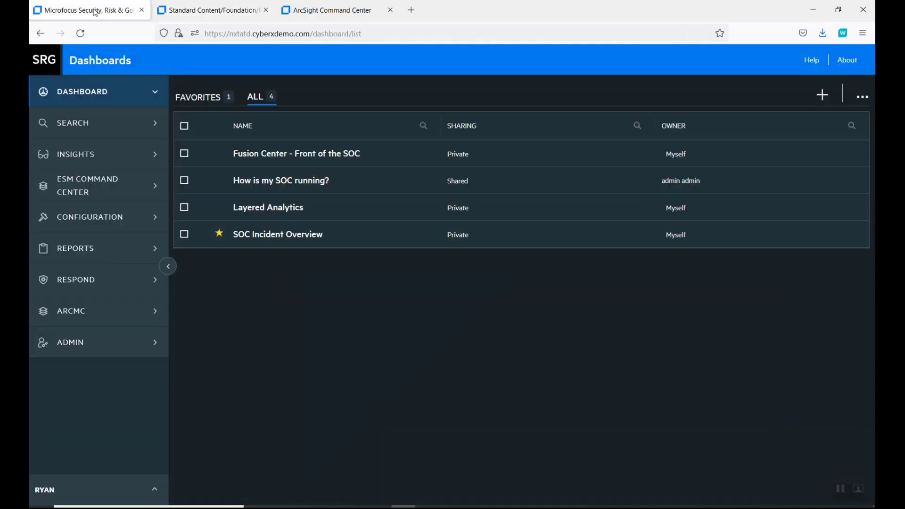
Step: On the event search page, build the query Category Significance = /Suspicious
{"action": "left_click", "coordinate": [81, 124]}
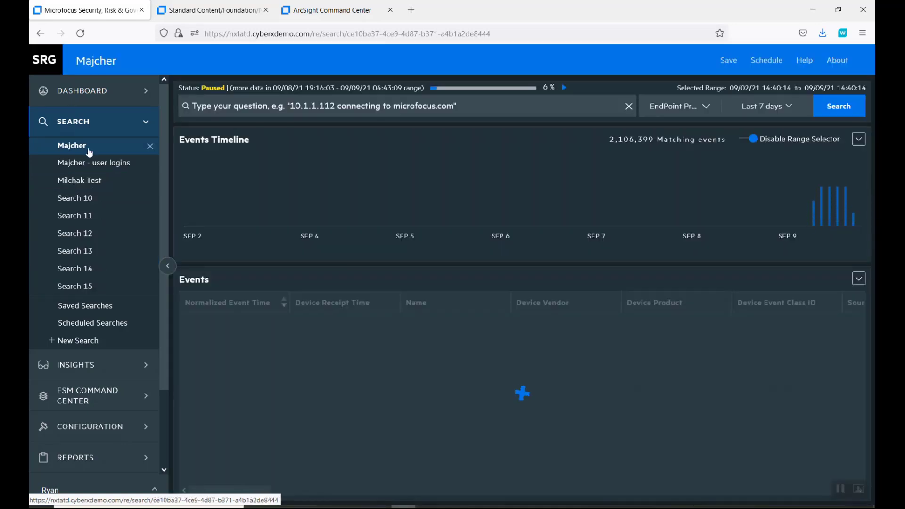
{"action": "left_click", "coordinate": [257, 108]}
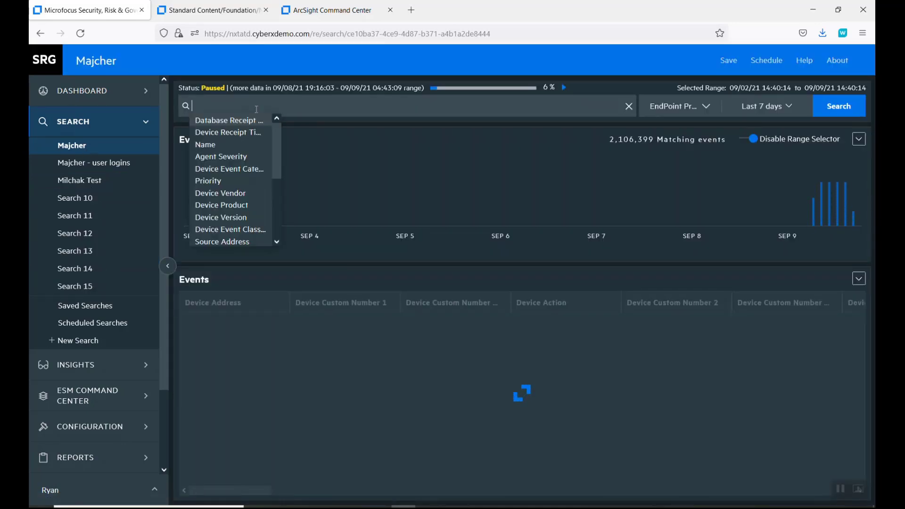
{"action": "type", "text": "ca"}
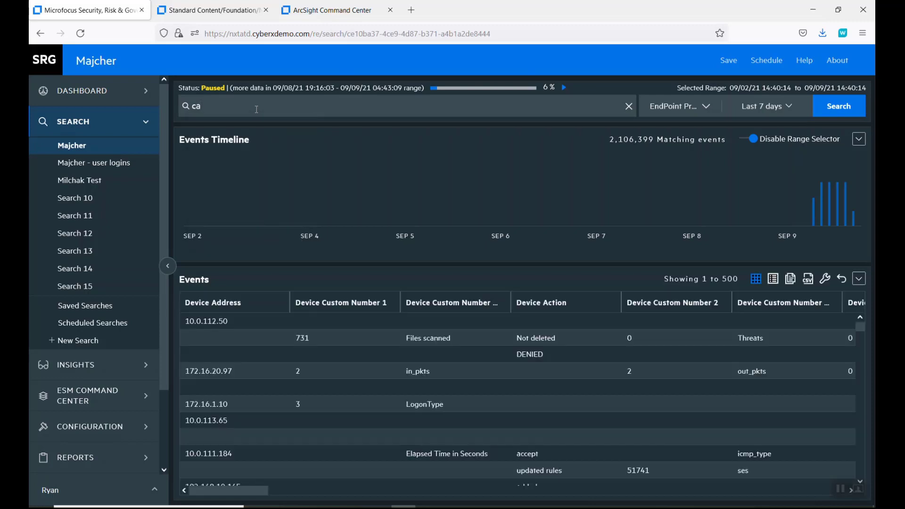
{"action": "key", "text": "BackSpace"}
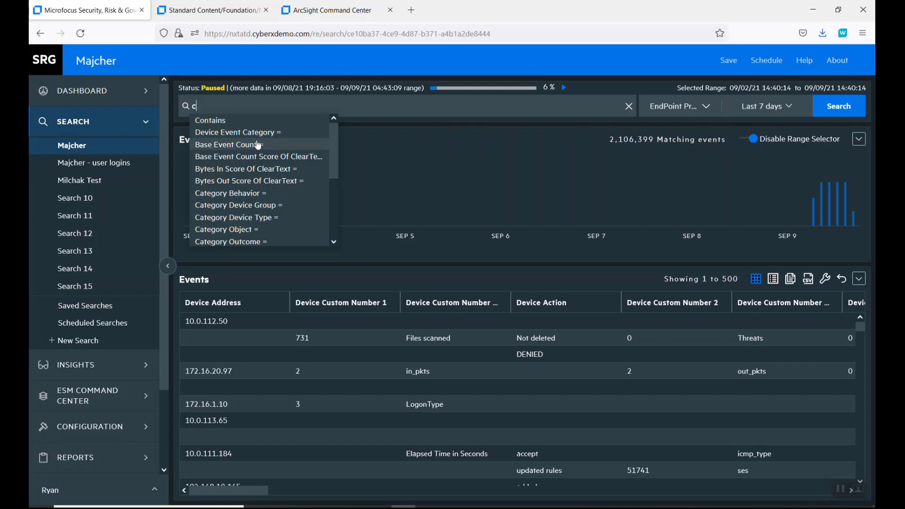
{"action": "type", "text": "a"}
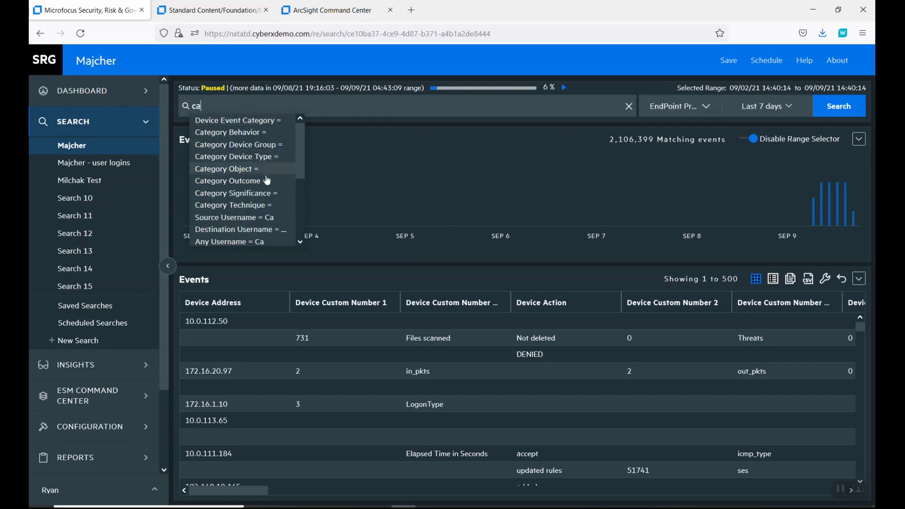
{"action": "left_click", "coordinate": [260, 193]}
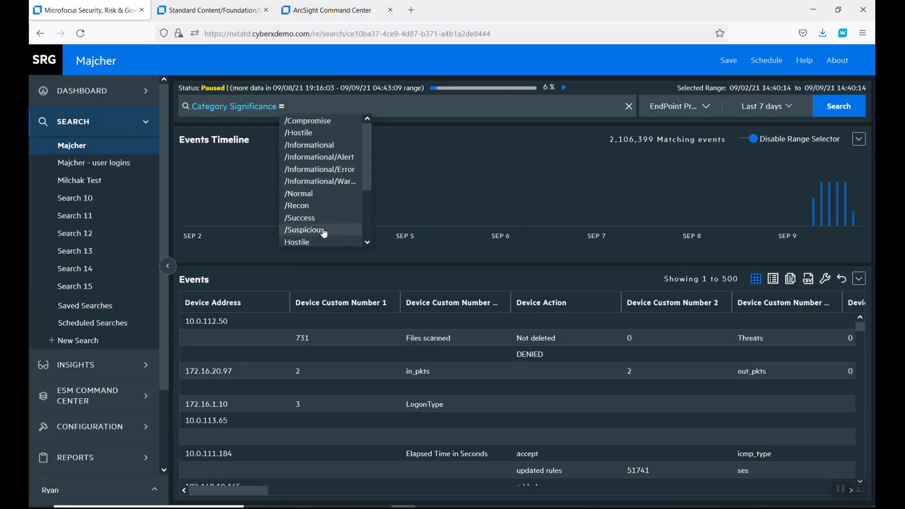
{"action": "left_click", "coordinate": [324, 231]}
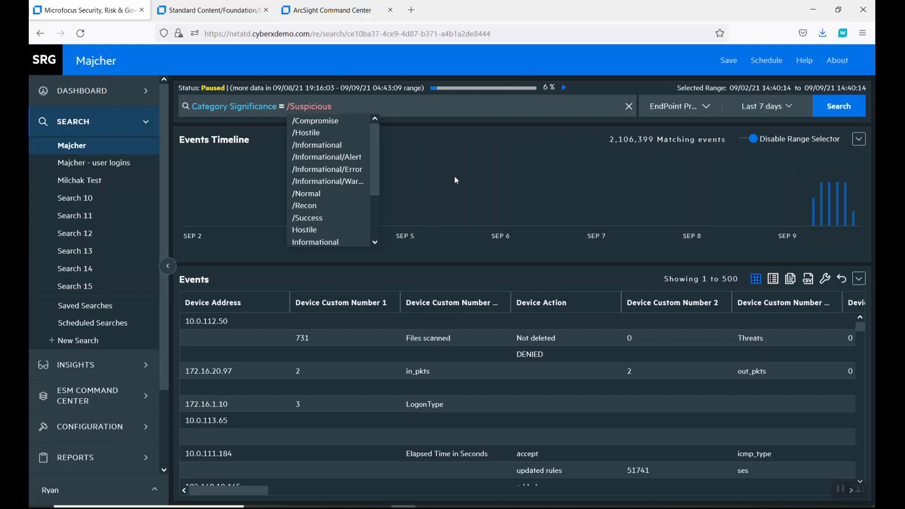
{"action": "left_click", "coordinate": [713, 108]}
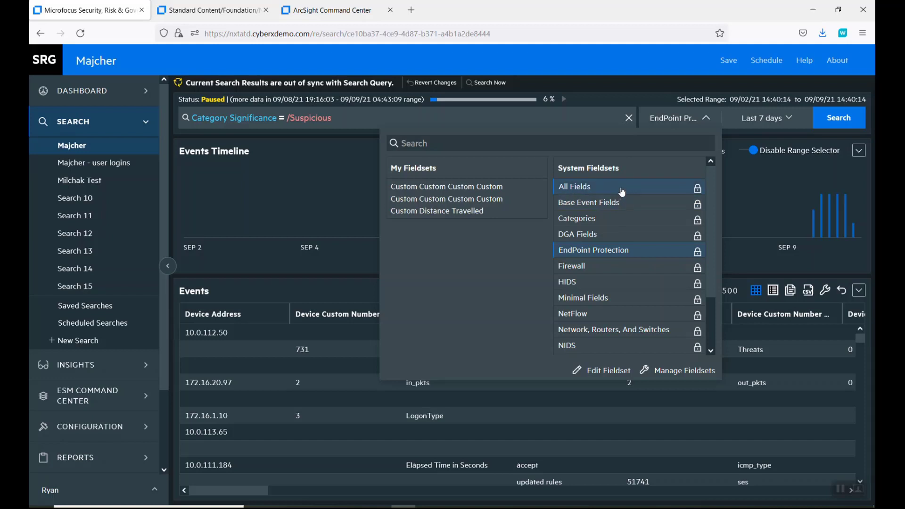
Step: Show the Categories fieldset and rerun the search over the last 7 days, matching 2,057,895 events
{"action": "left_click", "coordinate": [607, 219]}
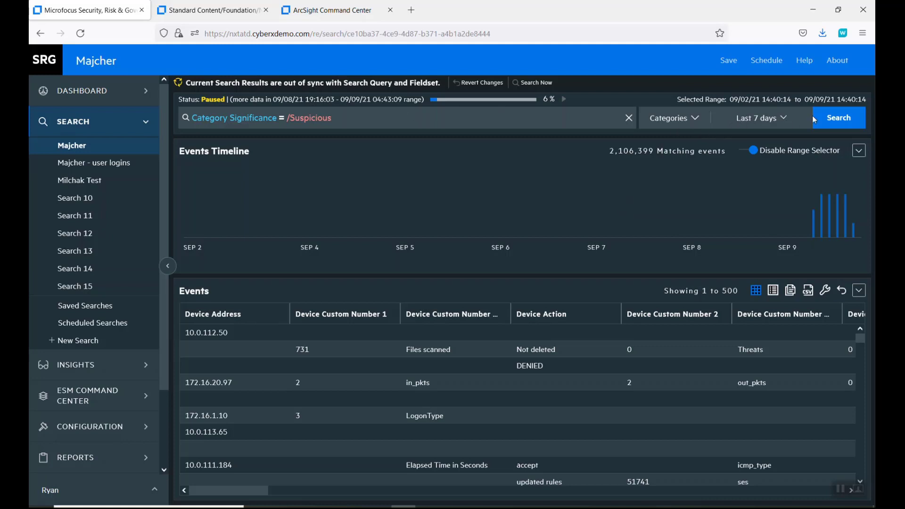
{"action": "left_click", "coordinate": [839, 118]}
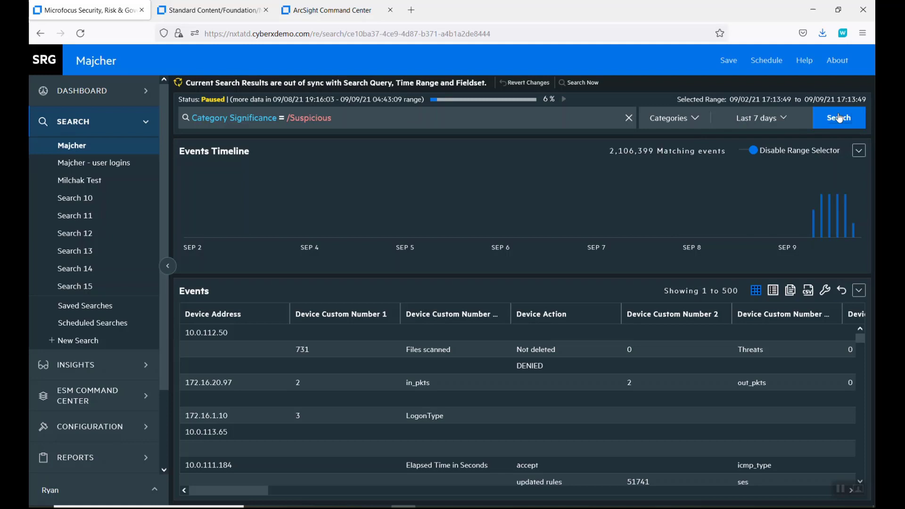
{"action": "left_click", "coordinate": [839, 117]}
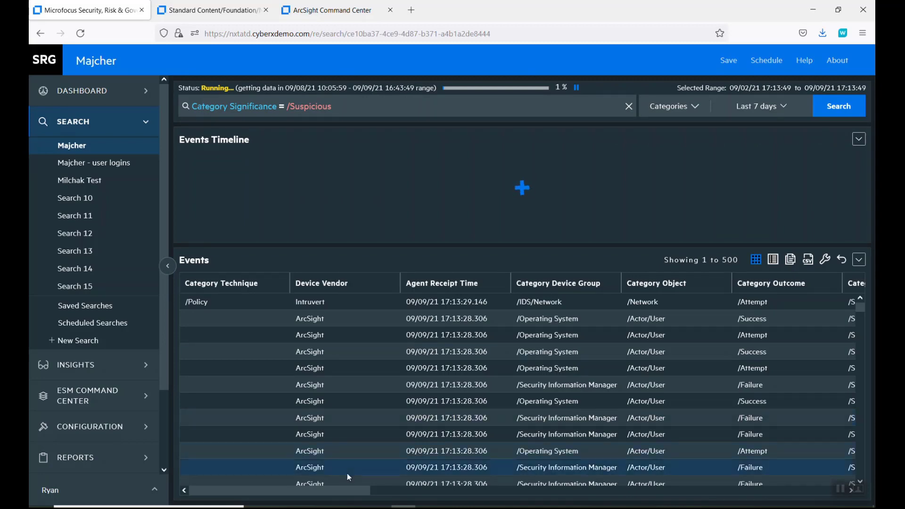
{"action": "left_click_drag", "start_coordinate": [349, 492], "coordinate": [825, 493]}
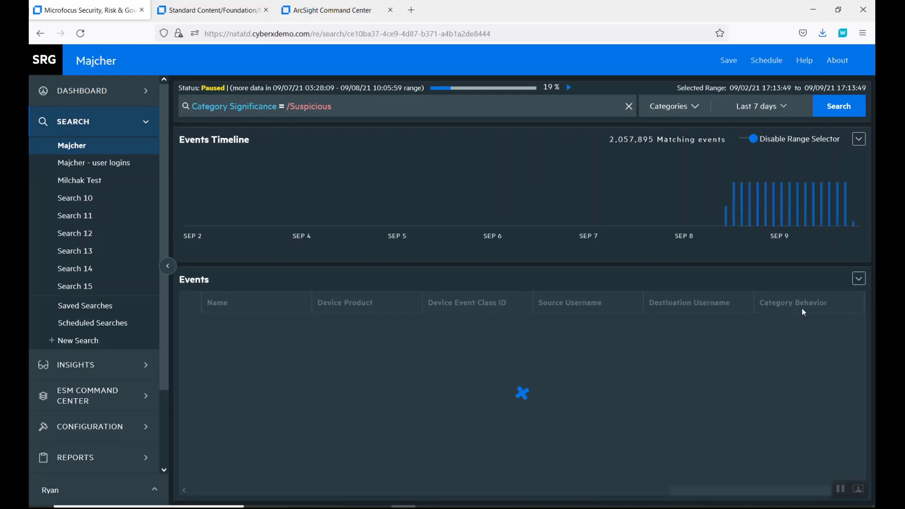
{"action": "left_click", "coordinate": [804, 310]}
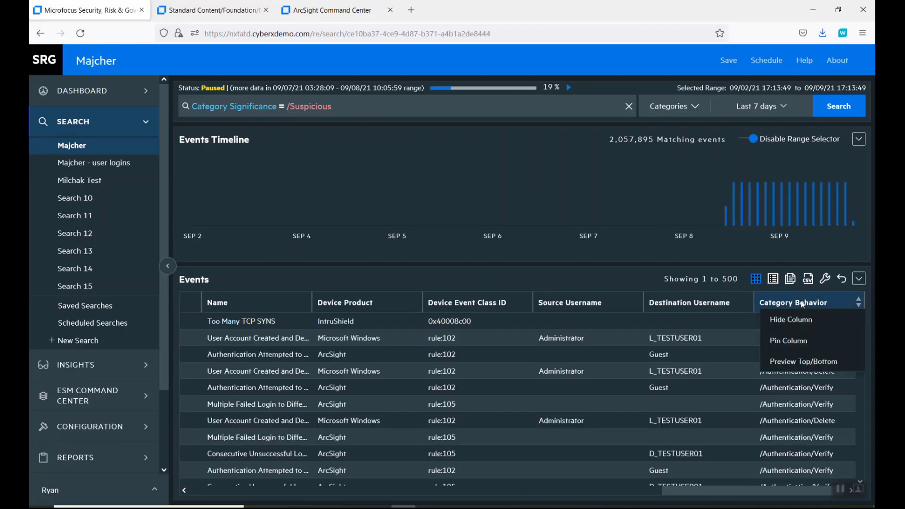
{"action": "left_click", "coordinate": [810, 362]}
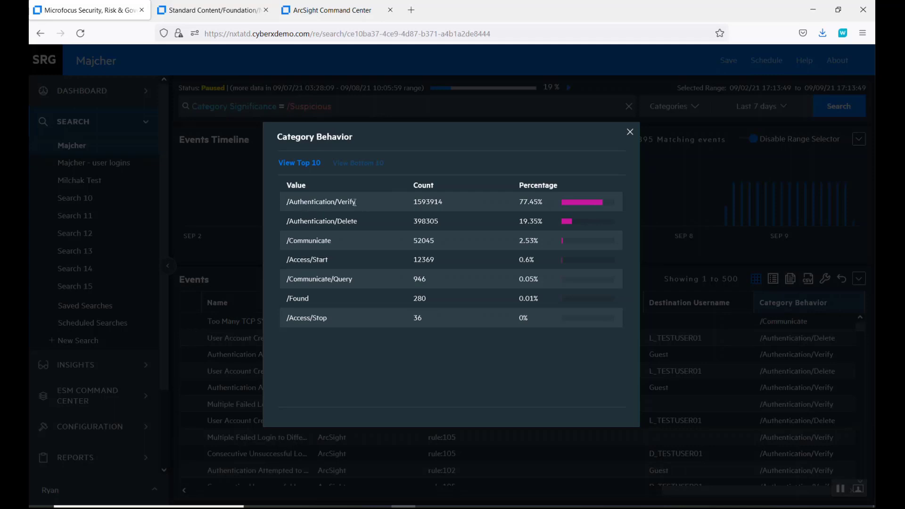
{"action": "left_click", "coordinate": [629, 133]}
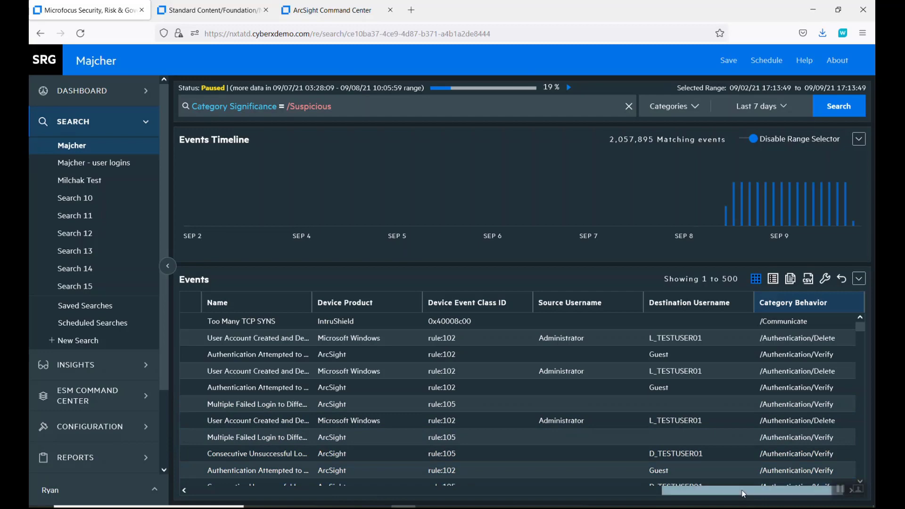
{"action": "left_click_drag", "start_coordinate": [742, 490], "coordinate": [699, 490]}
{"action": "left_click", "coordinate": [613, 307]}
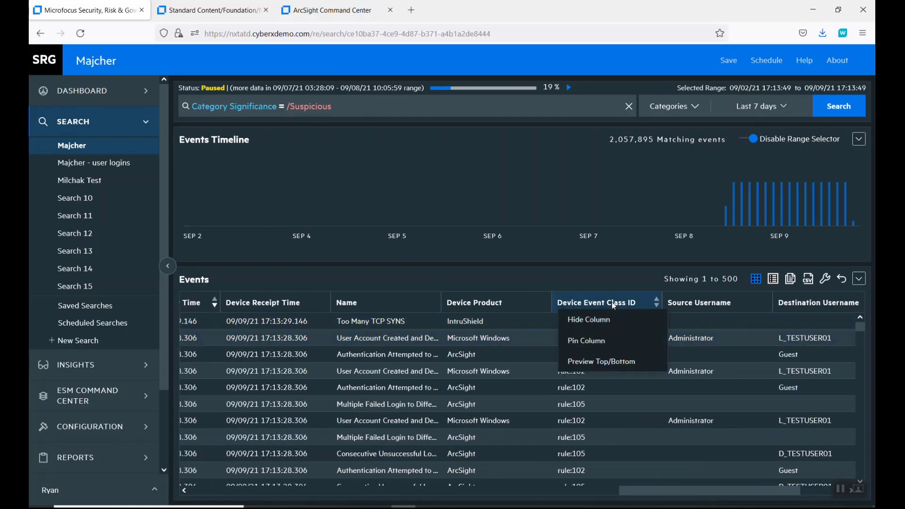
{"action": "left_click", "coordinate": [614, 361]}
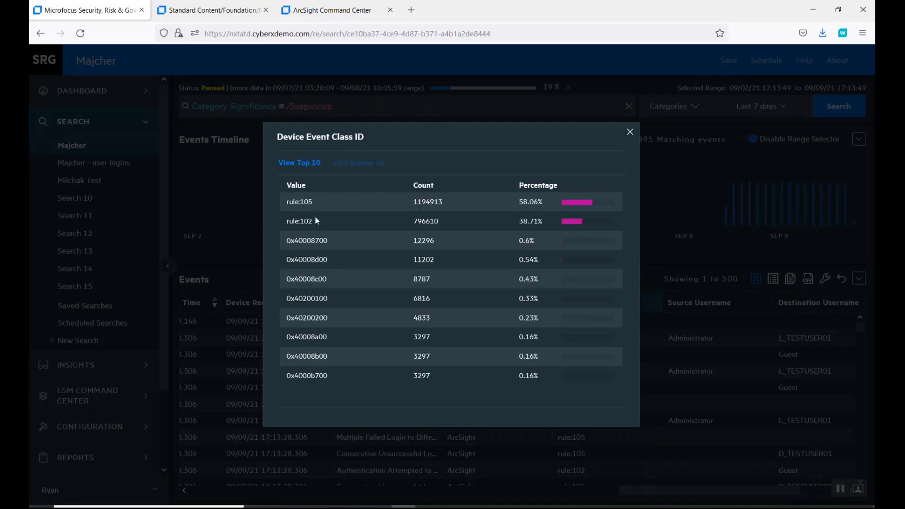
{"action": "left_click", "coordinate": [630, 132]}
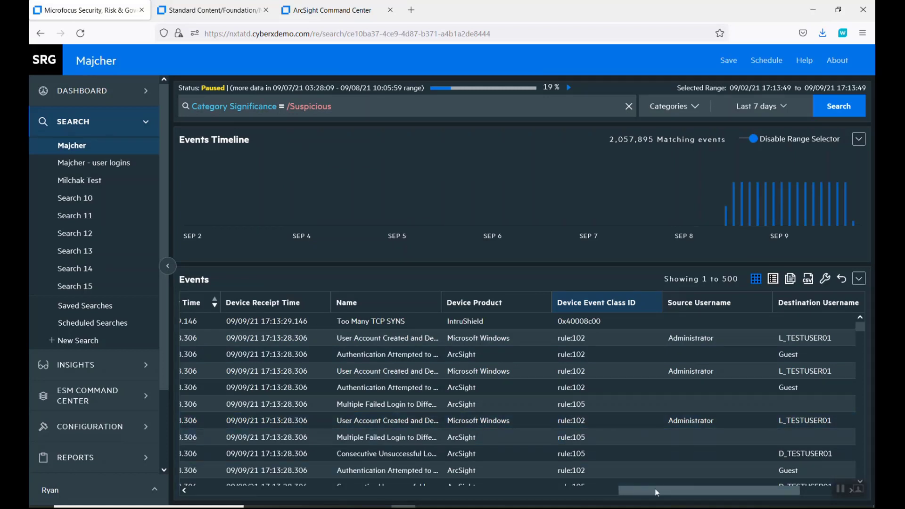
{"action": "left_click_drag", "start_coordinate": [657, 493], "coordinate": [353, 498]}
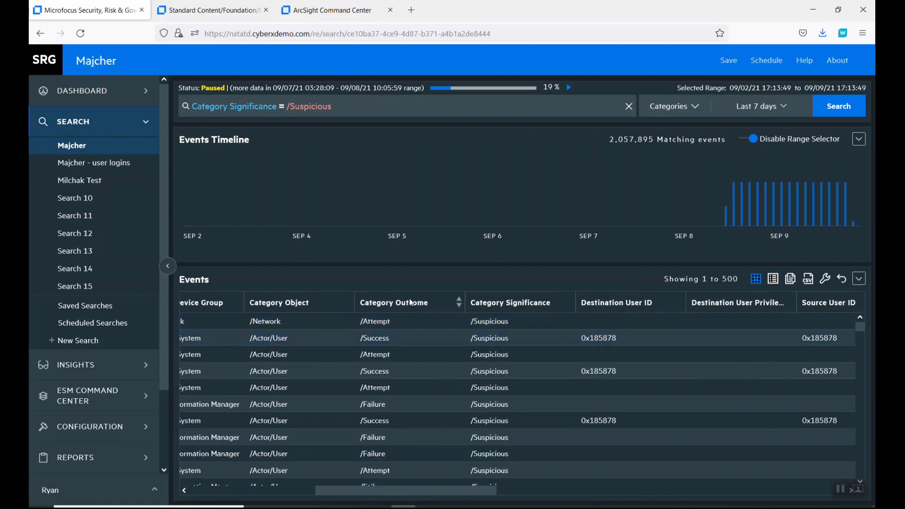
{"action": "mouse_move", "coordinate": [410, 302]}
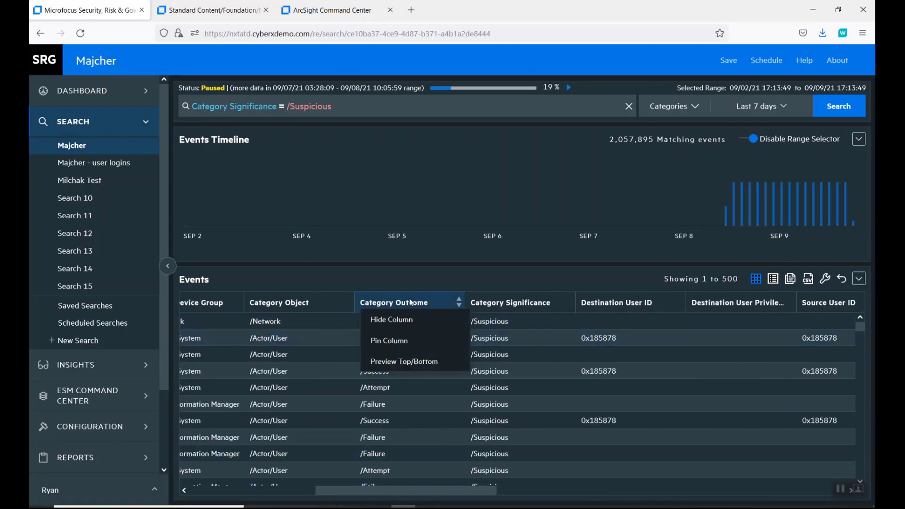
{"action": "left_click", "coordinate": [417, 360]}
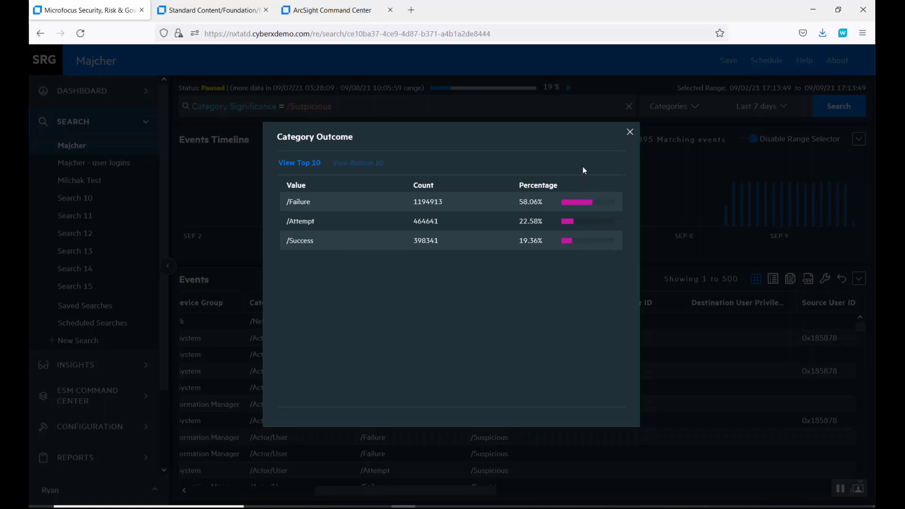
{"action": "left_click", "coordinate": [629, 133]}
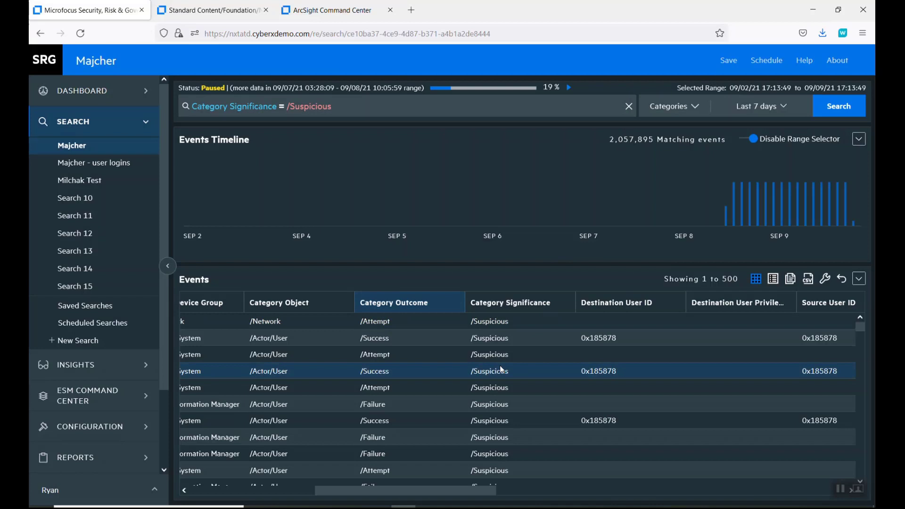
Step: Extend the /Suspicious query with 'and Any Ip = 72.52.10.14'
{"action": "left_click", "coordinate": [510, 359]}
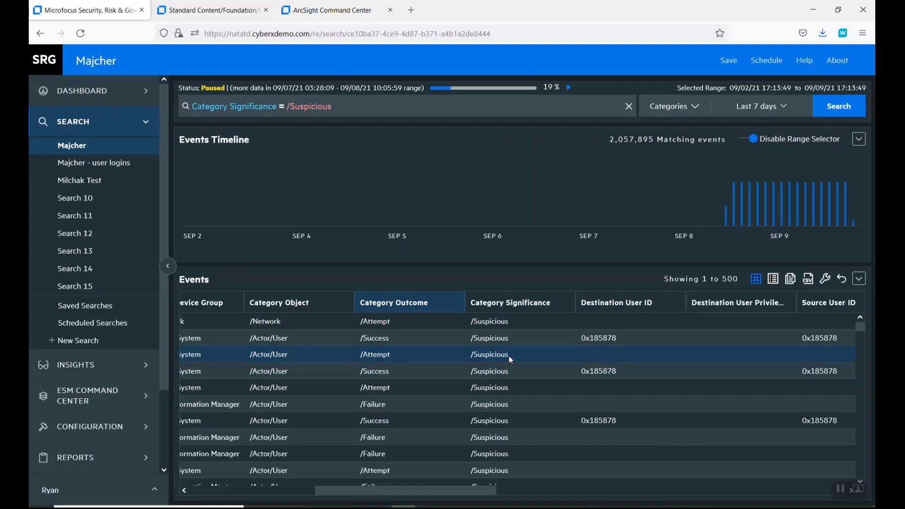
{"action": "left_click", "coordinate": [423, 109]}
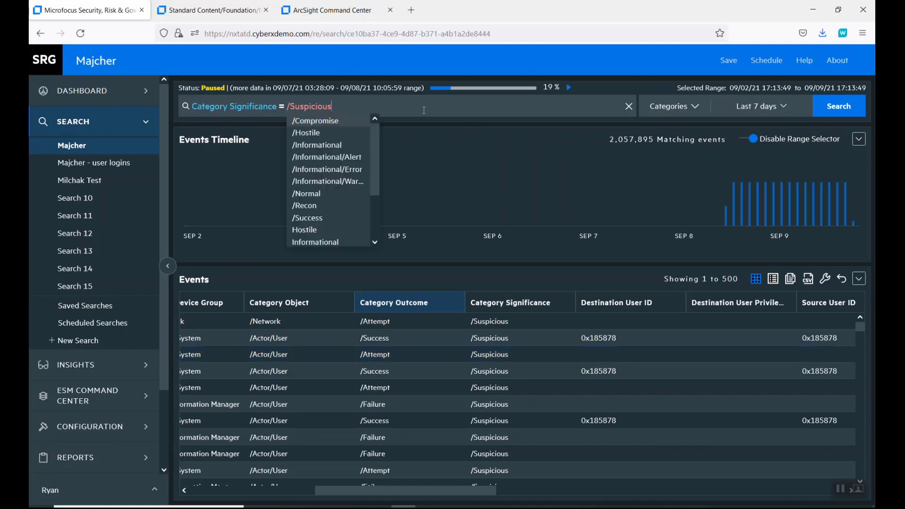
{"action": "type", "text": "anf"}
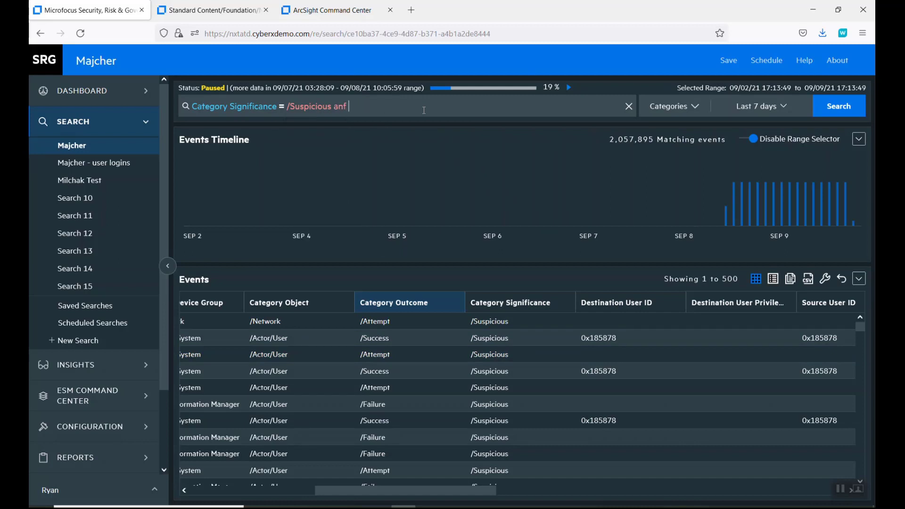
{"action": "type", "text": " 72.52.10.14"}
{"action": "key", "text": "BackSpace"}
{"action": "type", "text": "d"}
{"action": "left_click", "coordinate": [413, 108]}
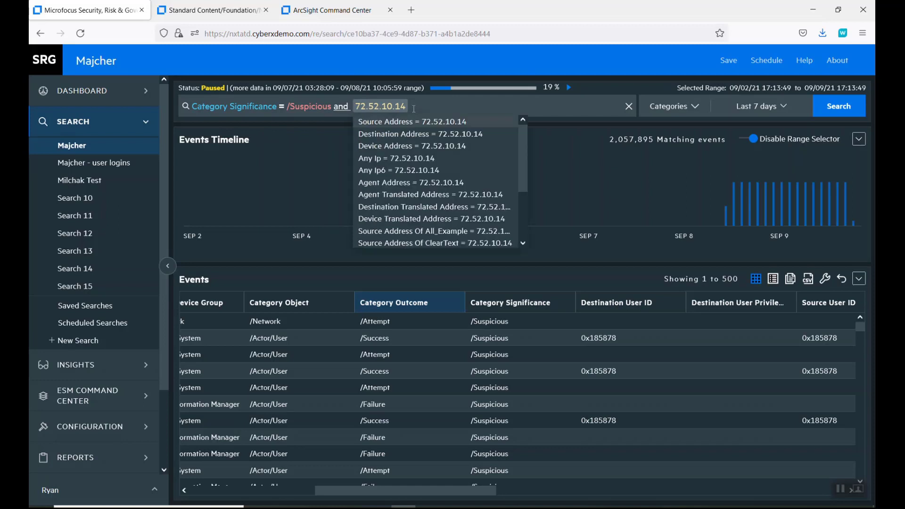
{"action": "left_click", "coordinate": [427, 164]}
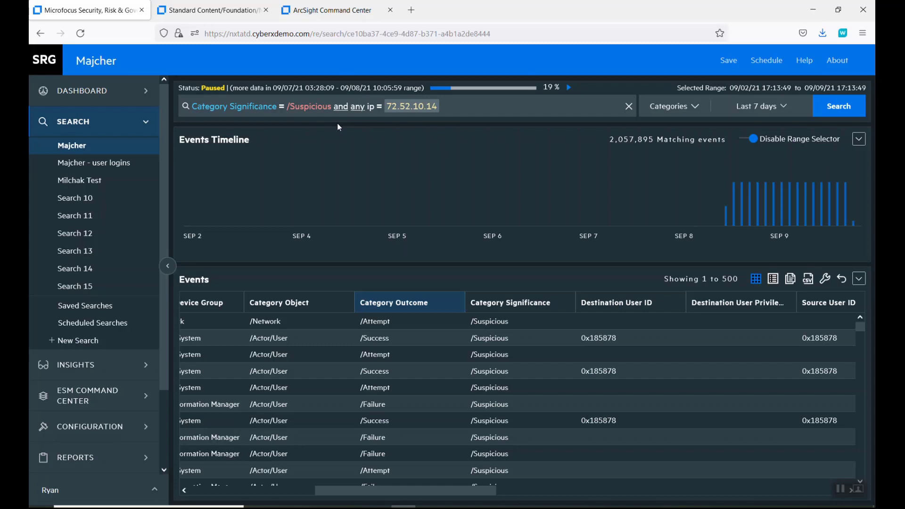
Step: Switch the results to the EndPoint Protection fieldset and run the search, returning 2,149,449 events
{"action": "left_click", "coordinate": [691, 107]}
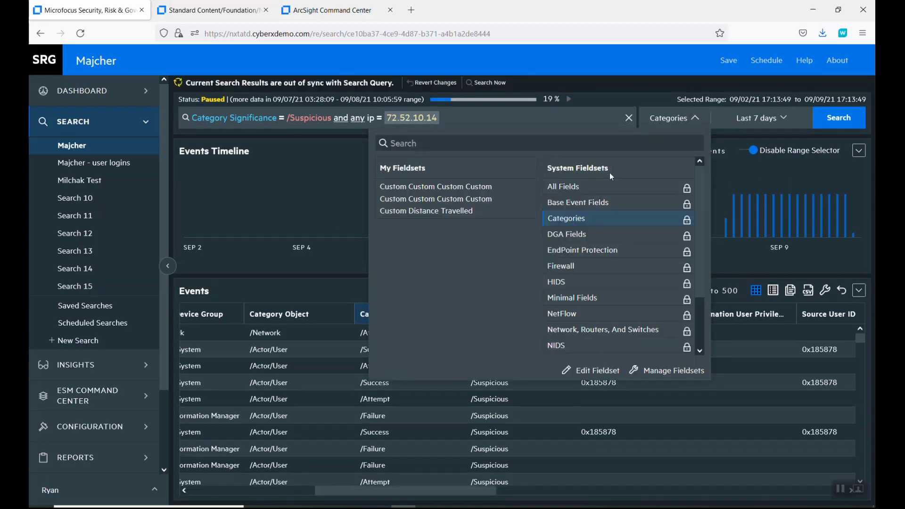
{"action": "left_click", "coordinate": [597, 253]}
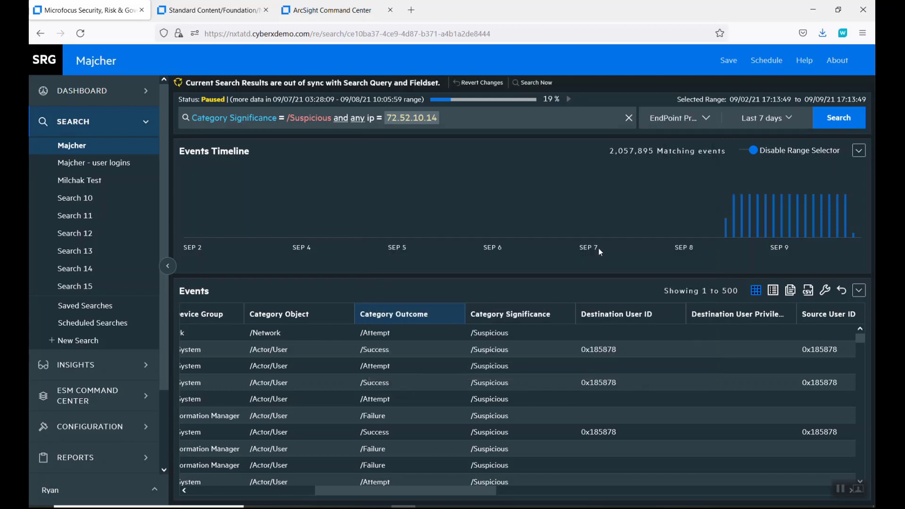
{"action": "left_click", "coordinate": [842, 121]}
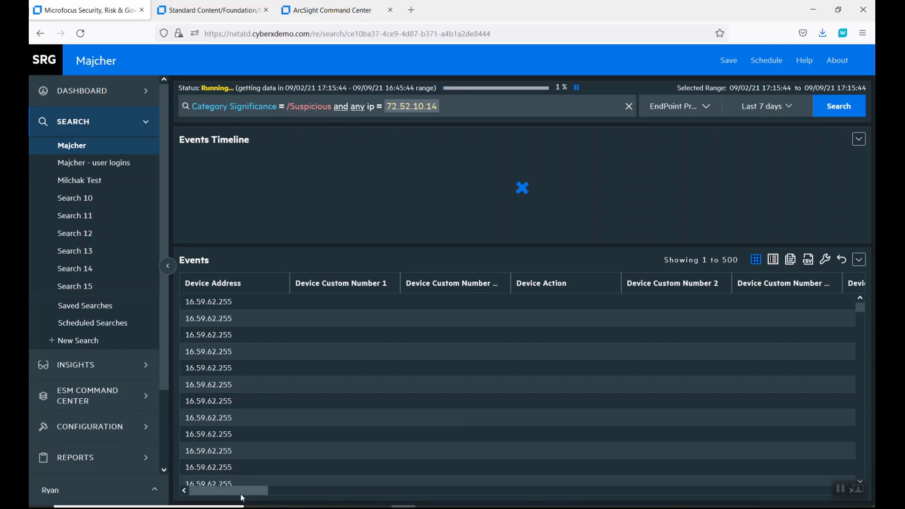
Step: Inspect the first event's details, showing source user Administrator, then close the panel
{"action": "left_click", "coordinate": [253, 306]}
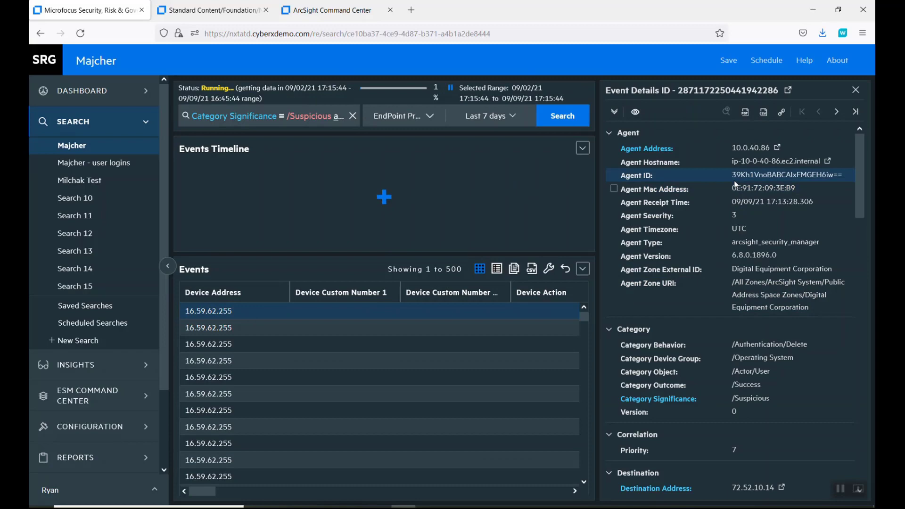
{"action": "scroll", "coordinate": [709, 282], "scroll_direction": "down", "scroll_amount": 1}
{"action": "scroll", "coordinate": [702, 291], "scroll_direction": "down", "scroll_amount": 15}
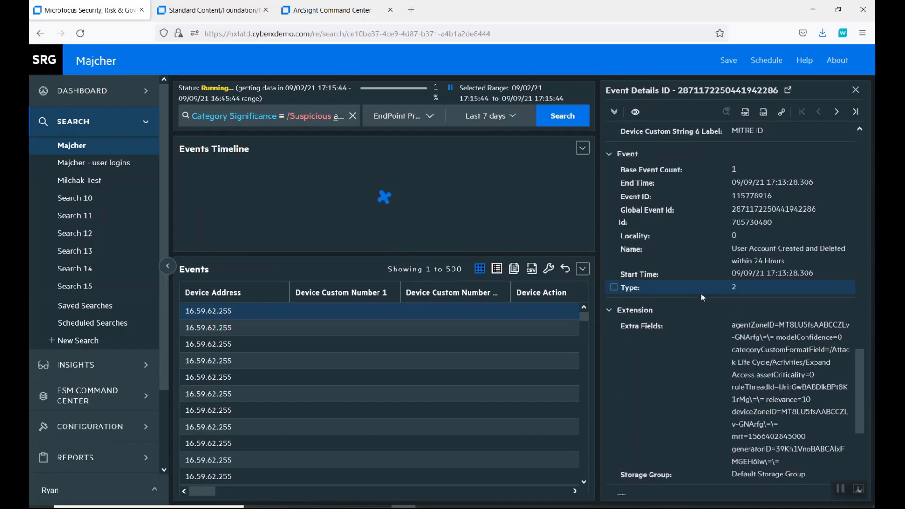
{"action": "scroll", "coordinate": [700, 293], "scroll_direction": "down", "scroll_amount": 5}
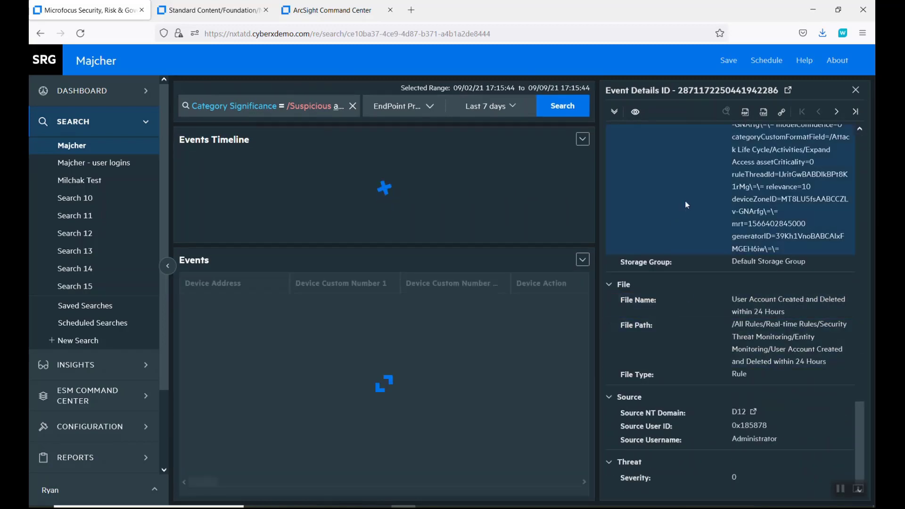
{"action": "left_click", "coordinate": [855, 89]}
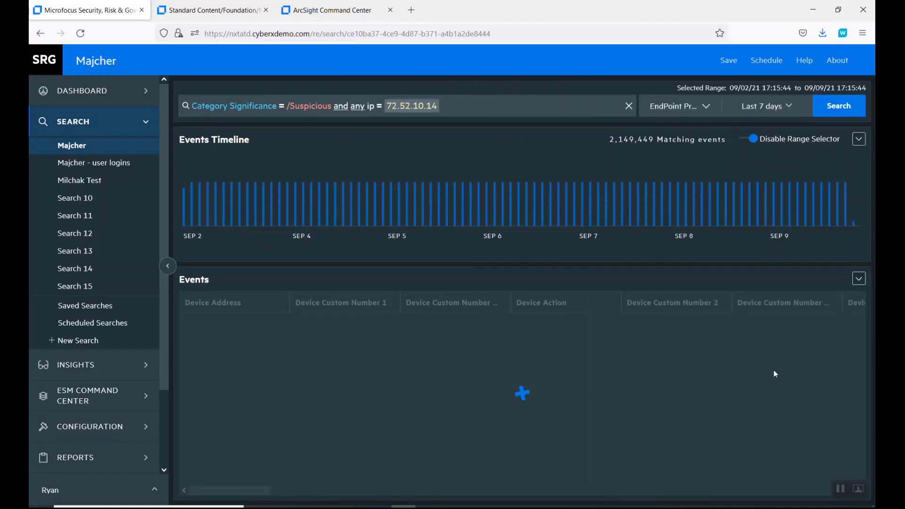
{"action": "left_click_drag", "start_coordinate": [260, 492], "coordinate": [835, 494]}
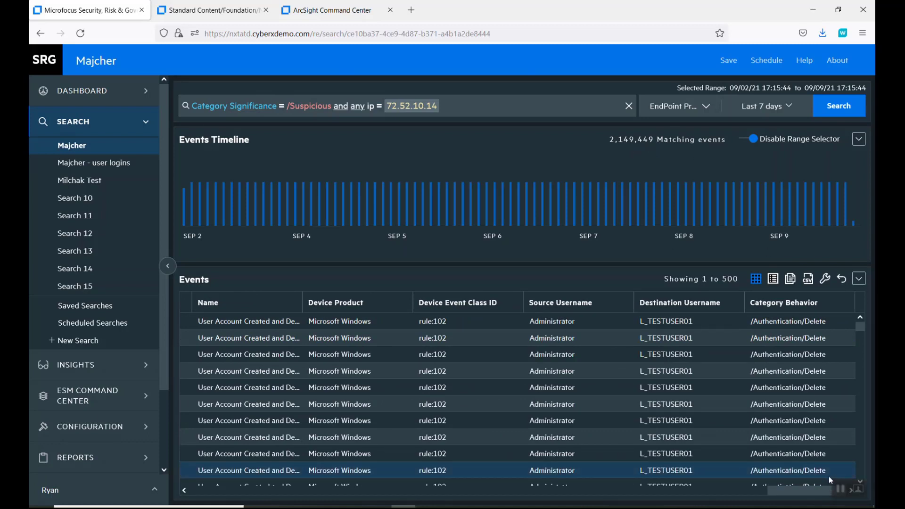
Step: Confirm Category Behavior is all /Authentication/Delete and find MITRE ID T1136 in Device Custom String 6
{"action": "left_click", "coordinate": [803, 303]}
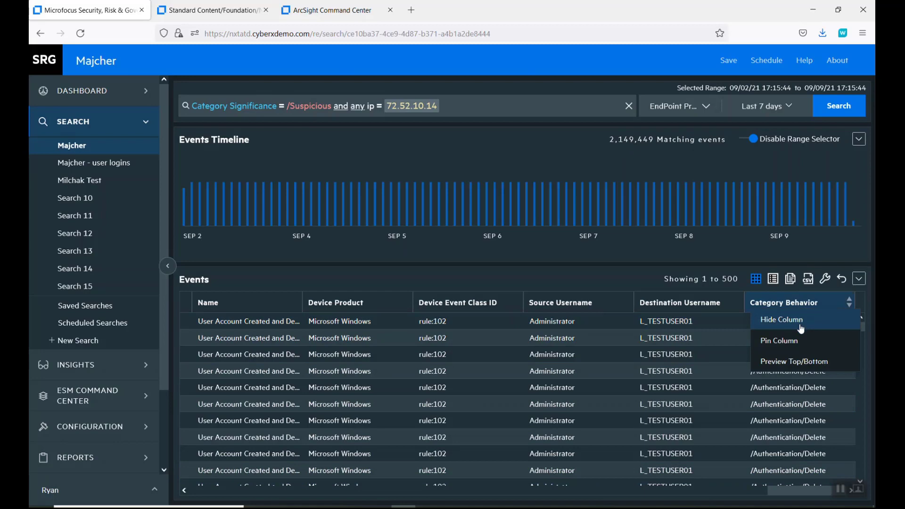
{"action": "left_click", "coordinate": [807, 360]}
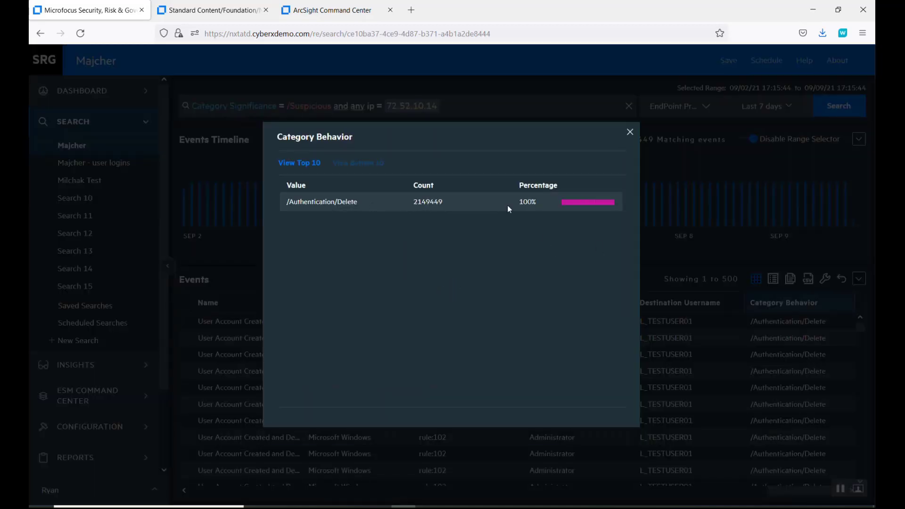
{"action": "left_click", "coordinate": [630, 132]}
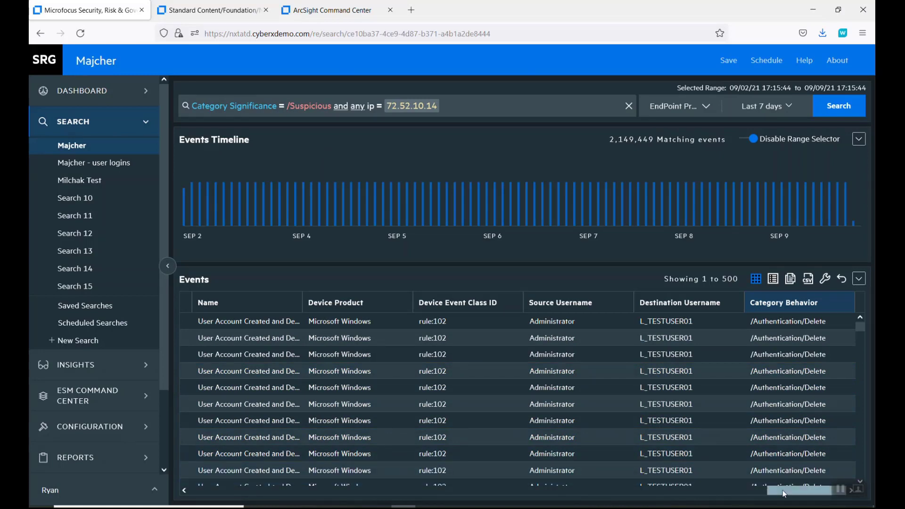
{"action": "left_click_drag", "start_coordinate": [784, 494], "coordinate": [631, 496]}
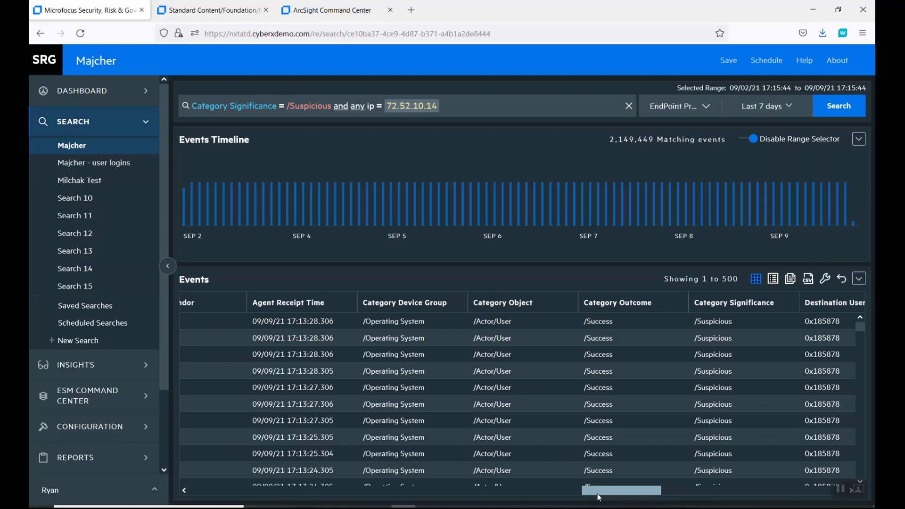
{"action": "left_click_drag", "start_coordinate": [598, 493], "coordinate": [471, 497]}
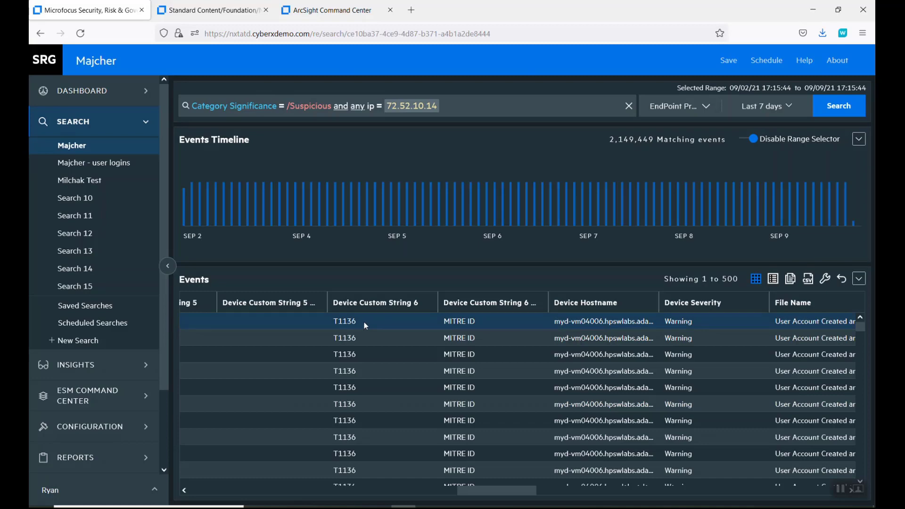
Step: From the Command Center MITRE dashboard, open the ATT&CK page for T1136 Create Account
{"action": "left_click", "coordinate": [347, 15]}
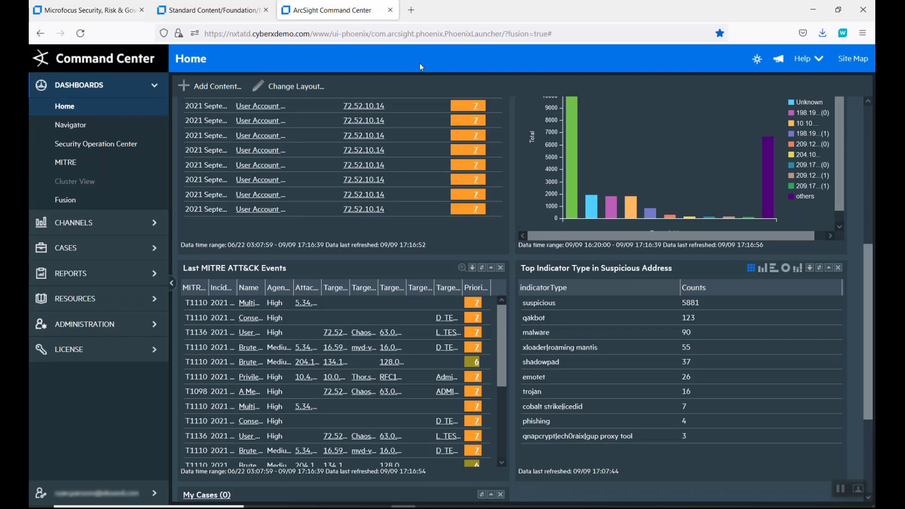
{"action": "left_click", "coordinate": [77, 163]}
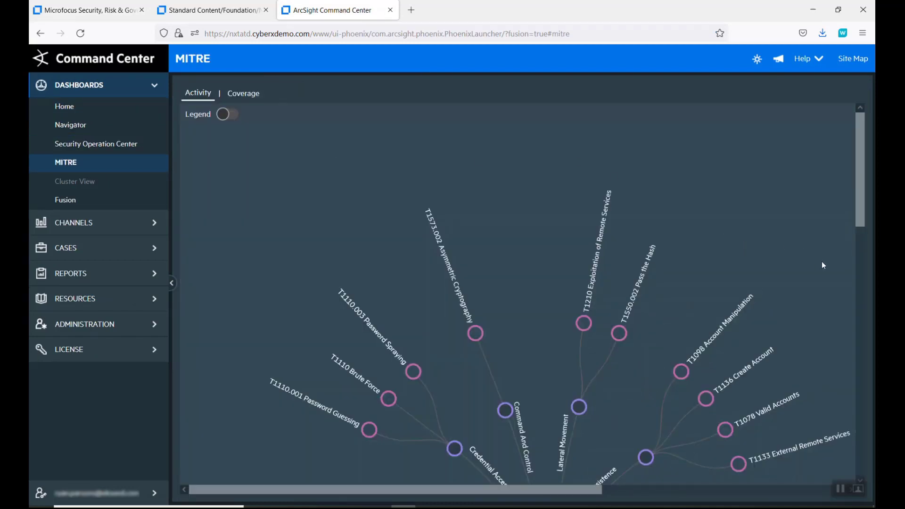
{"action": "scroll", "coordinate": [821, 262], "scroll_direction": "down", "scroll_amount": 3}
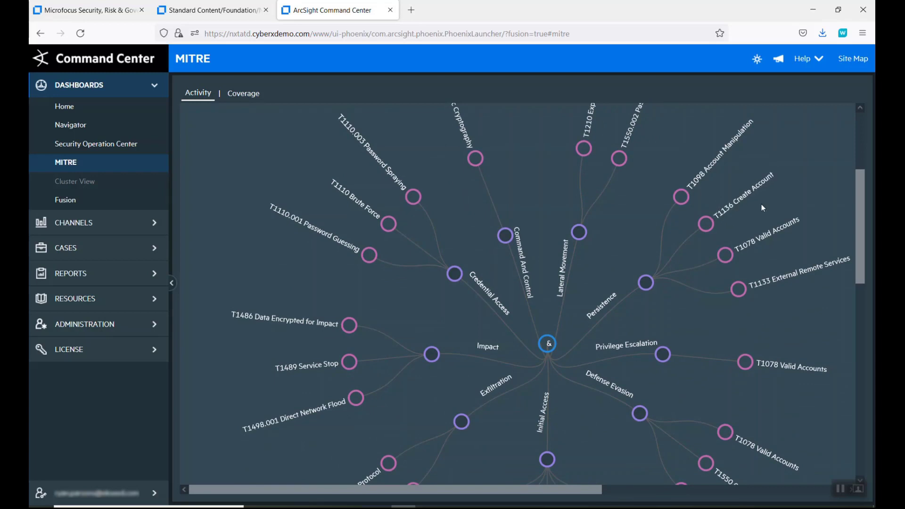
{"action": "left_click", "coordinate": [750, 196]}
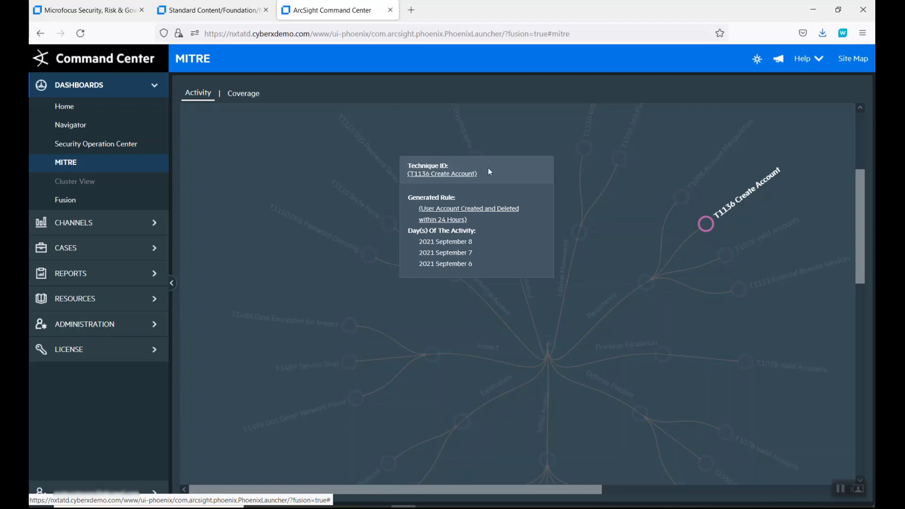
{"action": "left_click", "coordinate": [464, 174]}
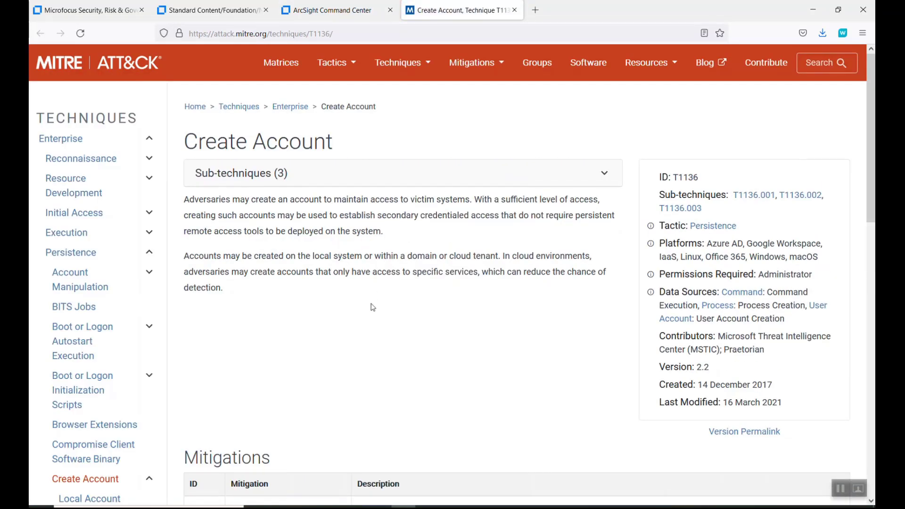
Step: Review the Create Account mitigations, then return to the Recon search results
{"action": "scroll", "coordinate": [373, 307], "scroll_direction": "down", "scroll_amount": 5}
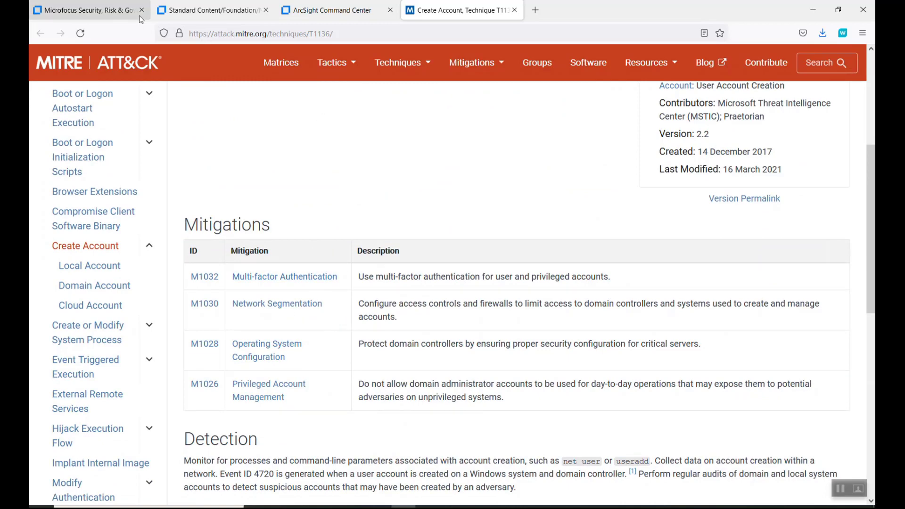
{"action": "left_click", "coordinate": [116, 12]}
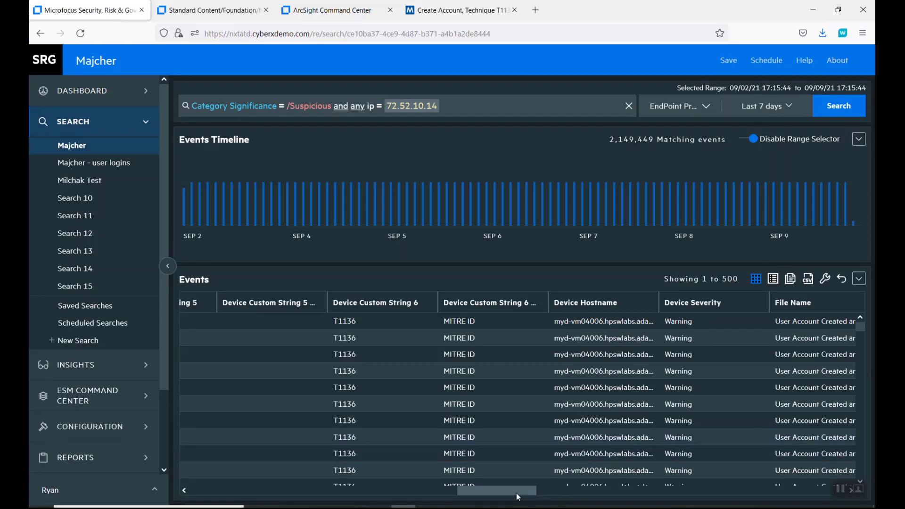
Step: Preview the top Device Address values, confirming all events come from 16.59.62.255
{"action": "left_click_drag", "start_coordinate": [519, 494], "coordinate": [246, 491]}
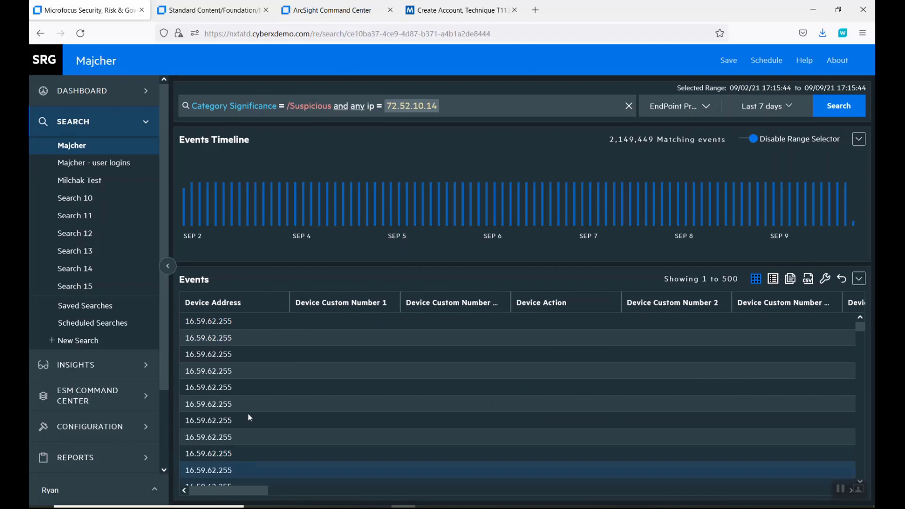
{"action": "left_click", "coordinate": [240, 303]}
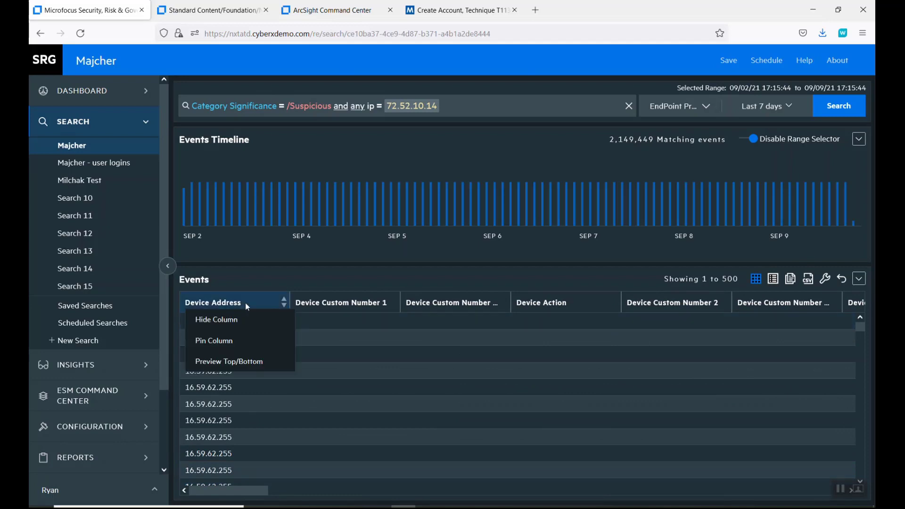
{"action": "left_click", "coordinate": [251, 361]}
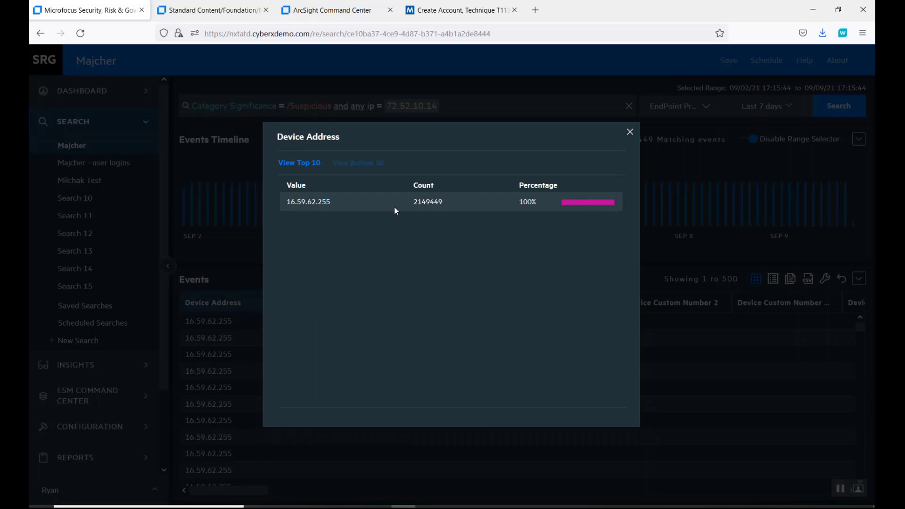
{"action": "left_click", "coordinate": [631, 132]}
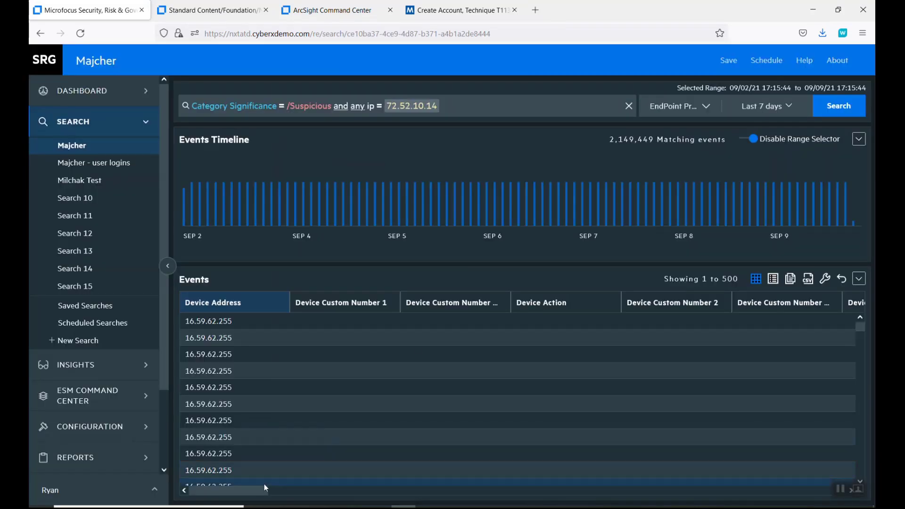
Step: Preview the top Source Username values, showing Administrator on 100% of events
{"action": "left_click_drag", "start_coordinate": [263, 492], "coordinate": [826, 503]}
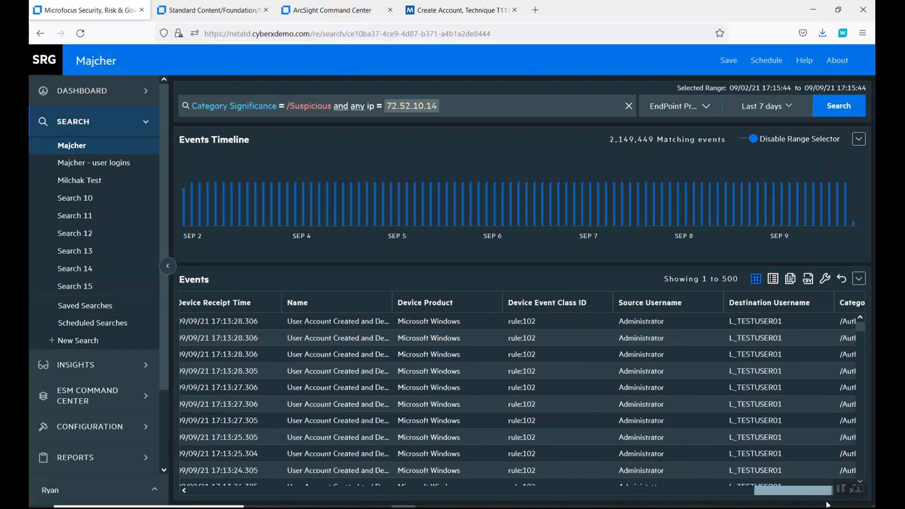
{"action": "left_click", "coordinate": [685, 302]}
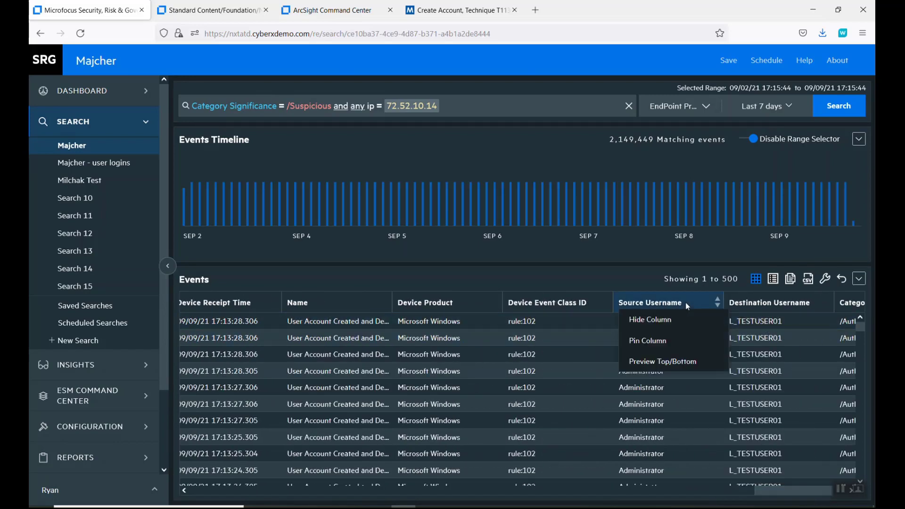
{"action": "left_click", "coordinate": [687, 360]}
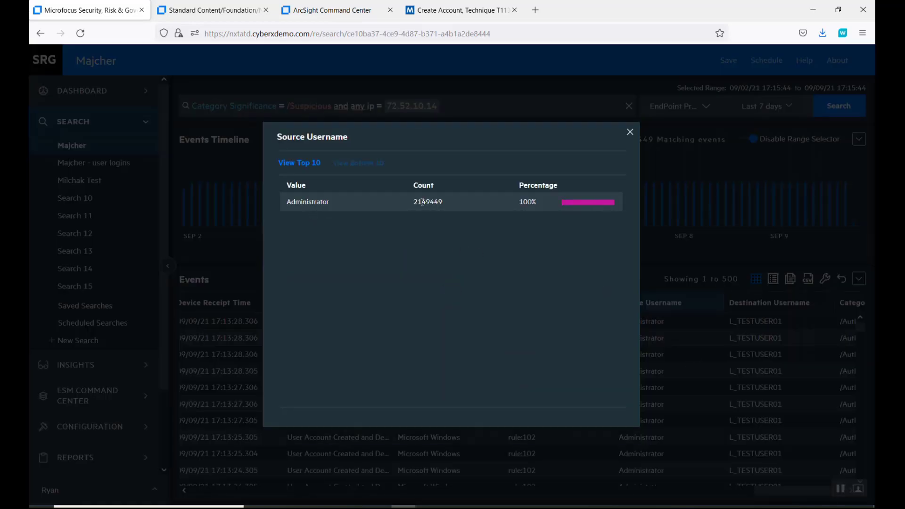
{"action": "left_click", "coordinate": [629, 134]}
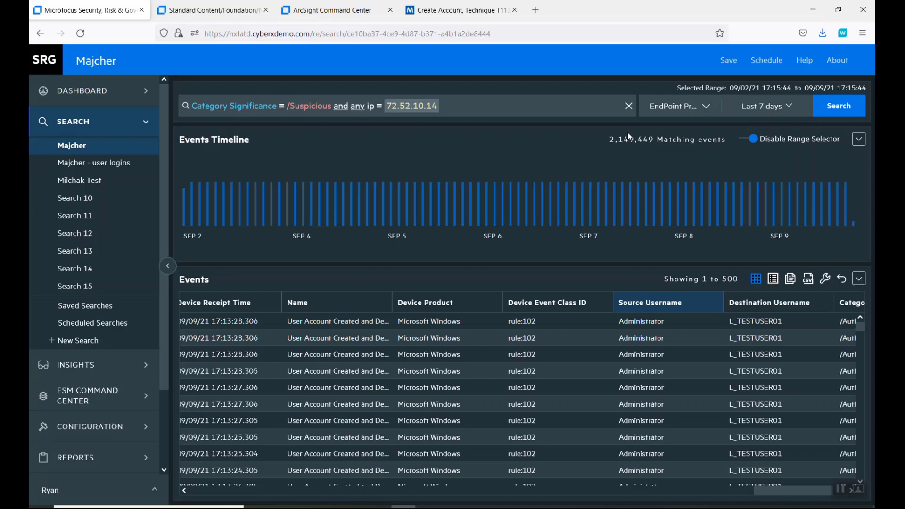
Step: Open Entities at Risk under Insights and view the top 5 riskiest users, led by Administrator
{"action": "left_click", "coordinate": [144, 367]}
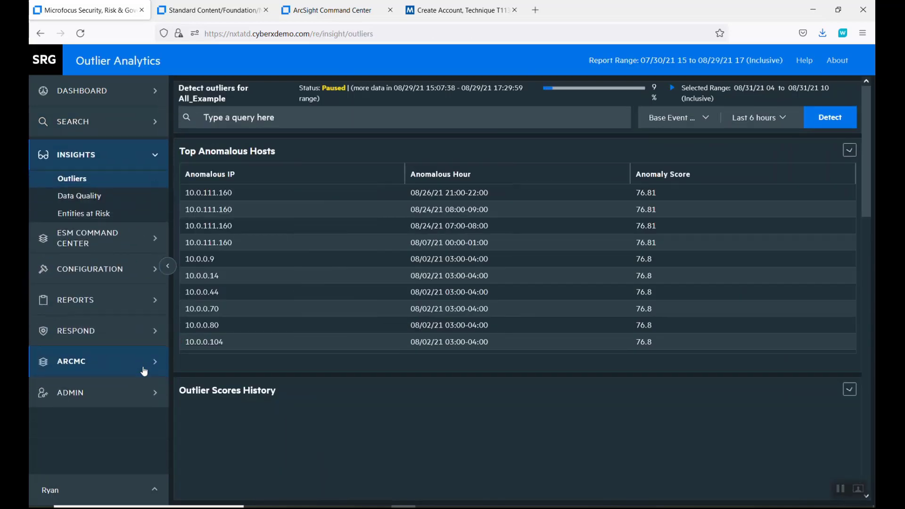
{"action": "left_click", "coordinate": [73, 211]}
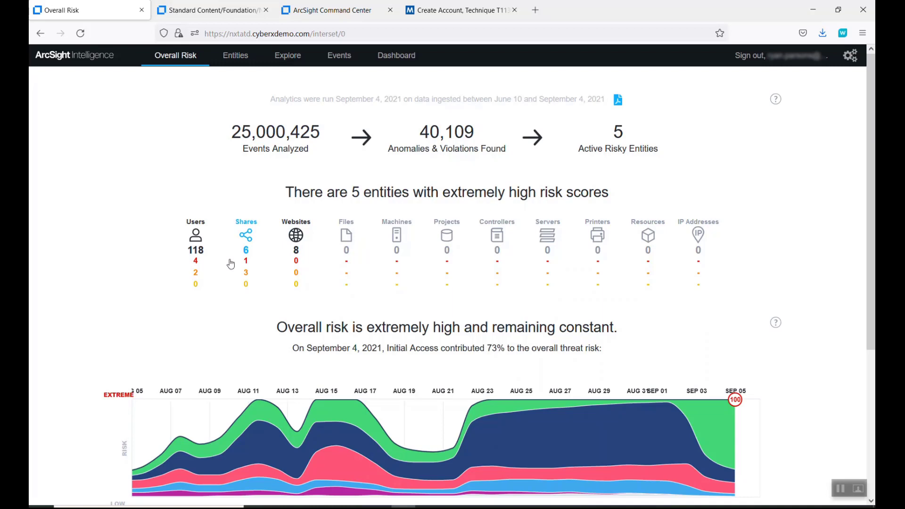
{"action": "scroll", "coordinate": [128, 248], "scroll_direction": "down", "scroll_amount": 3}
{"action": "scroll", "coordinate": [90, 239], "scroll_direction": "up", "scroll_amount": 3}
{"action": "scroll", "coordinate": [713, 216], "scroll_direction": "down", "scroll_amount": 5}
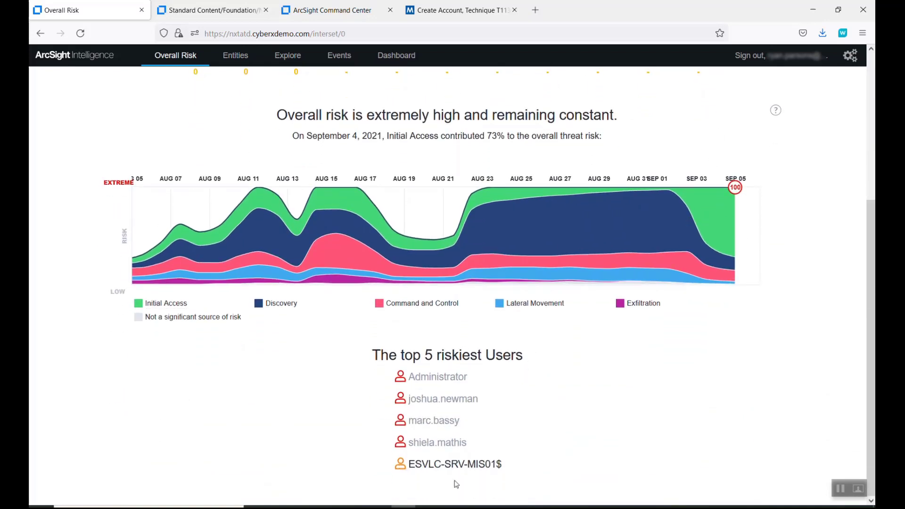
Step: Open Administrator's anomaly for attempting access to 5 shared drives (versus 1.4 typical per hour)
{"action": "left_click", "coordinate": [446, 380]}
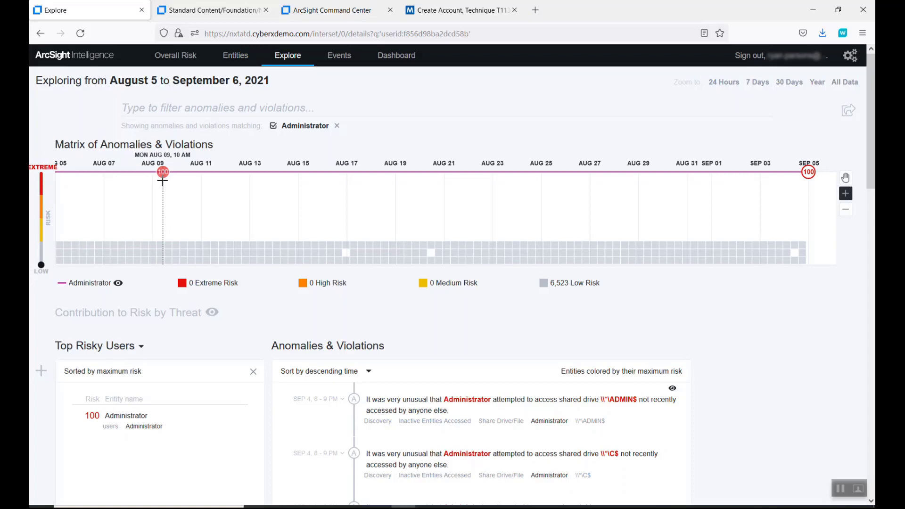
{"action": "scroll", "coordinate": [752, 338], "scroll_direction": "down", "scroll_amount": 3}
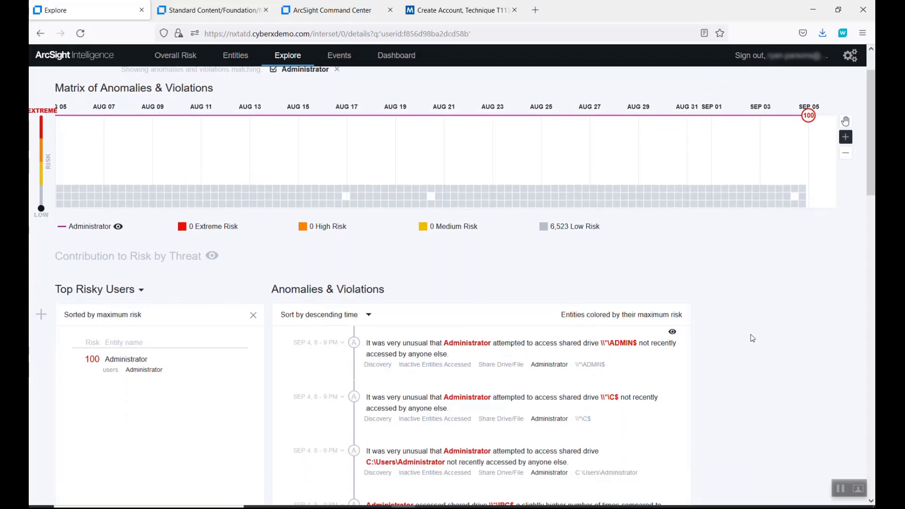
{"action": "scroll", "coordinate": [752, 338], "scroll_direction": "down", "scroll_amount": 1}
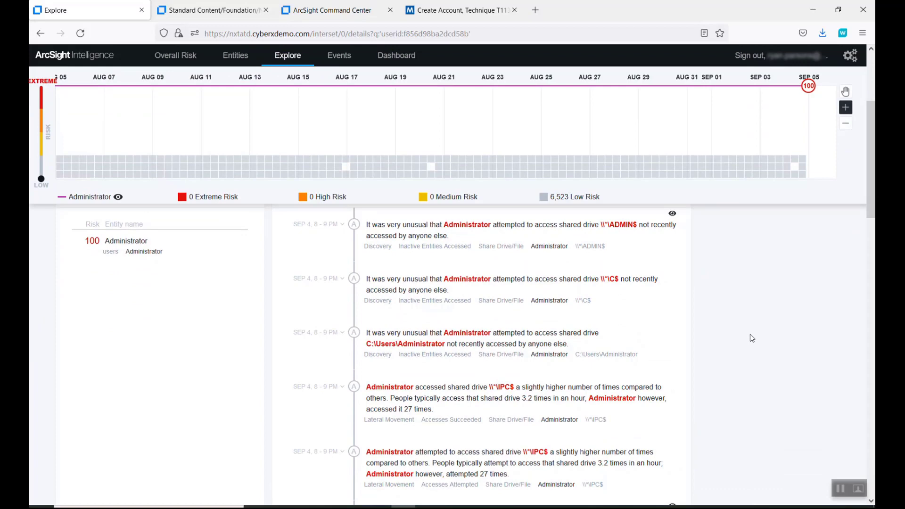
{"action": "scroll", "coordinate": [750, 332], "scroll_direction": "down", "scroll_amount": 2}
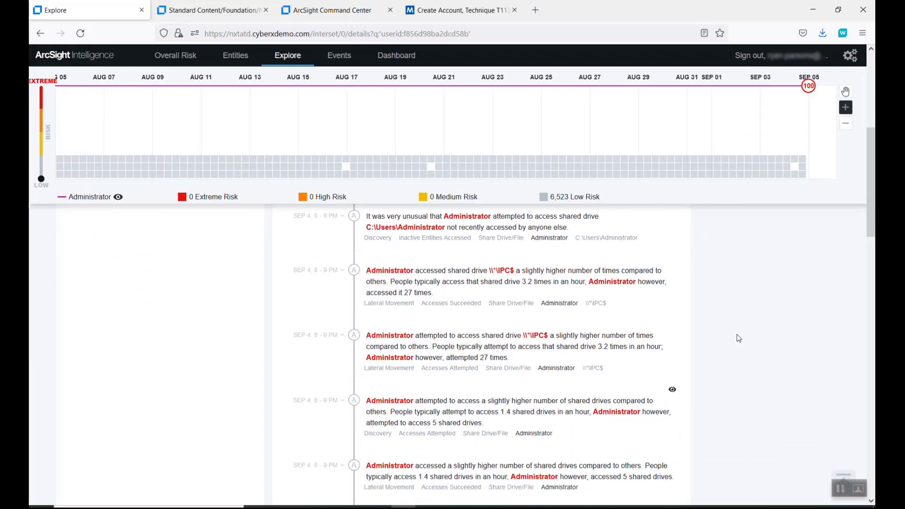
{"action": "scroll", "coordinate": [738, 338], "scroll_direction": "down", "scroll_amount": 1}
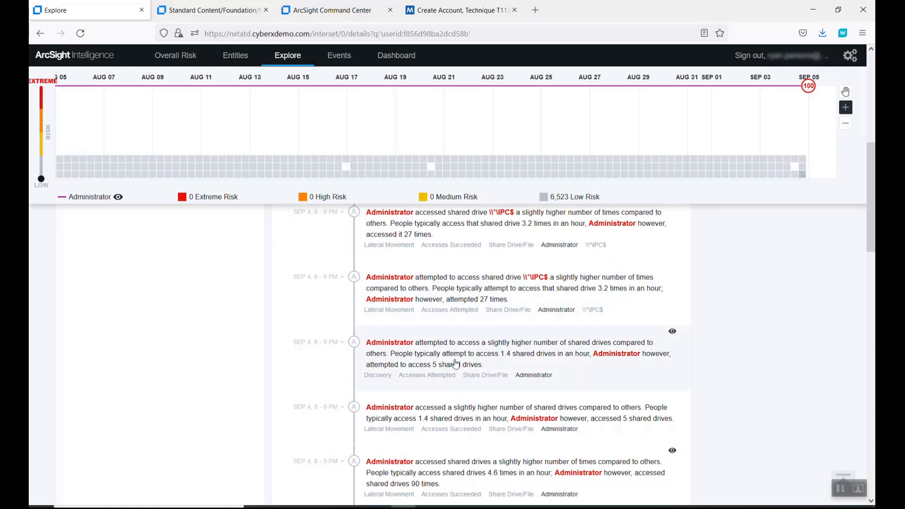
{"action": "left_click", "coordinate": [468, 362]}
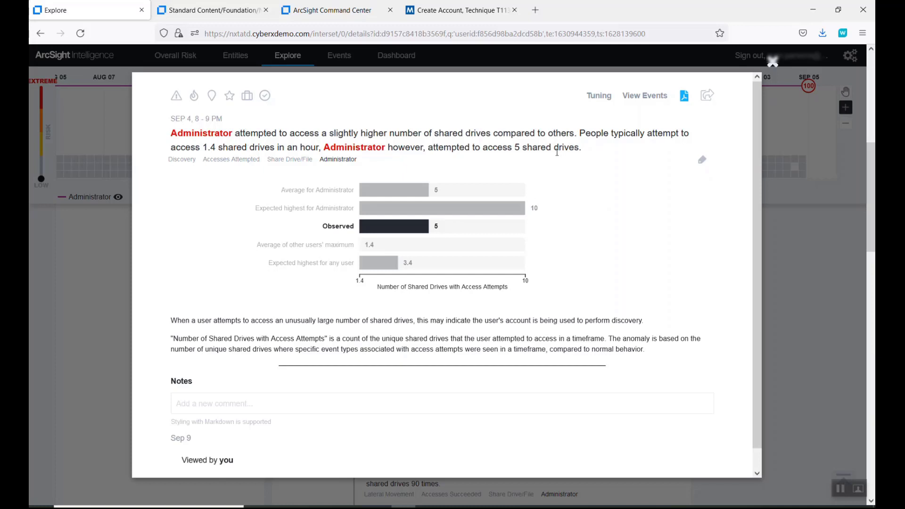
Step: Send the anomaly's raw events to Recon as Search 16 (Destination Username = Administrator, Category Object = /Host/Resource)
{"action": "left_click", "coordinate": [653, 95]}
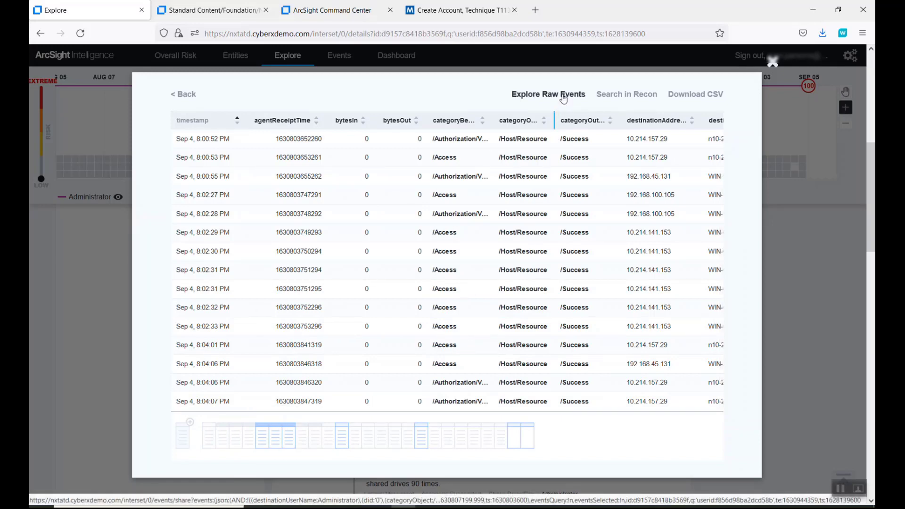
{"action": "left_click", "coordinate": [633, 98]}
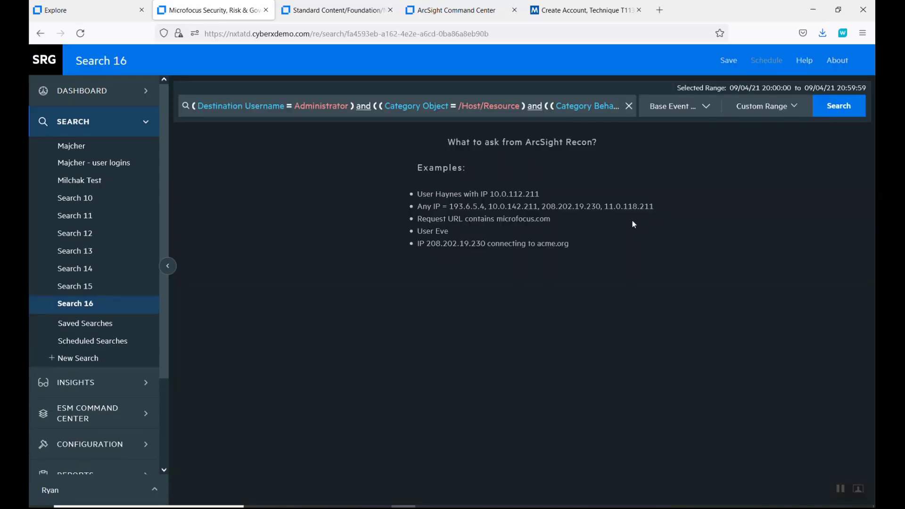
Step: Rerun Search 16 over the Last 7 days quick range instead of the one-hour custom range
{"action": "left_click", "coordinate": [789, 112]}
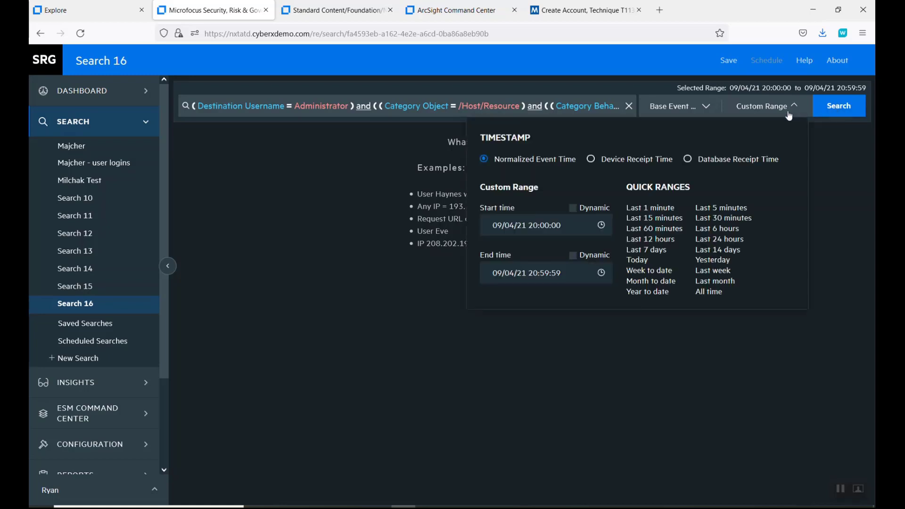
{"action": "left_click", "coordinate": [662, 250]}
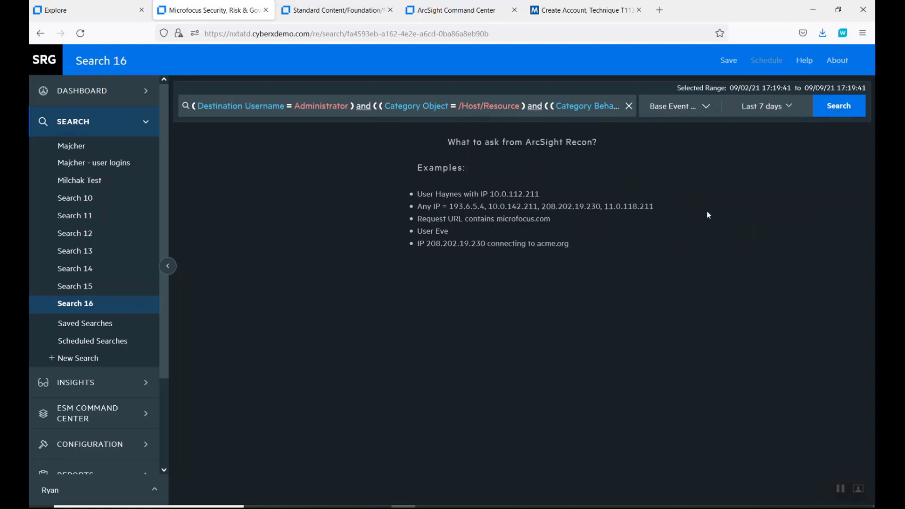
{"action": "left_click", "coordinate": [837, 113]}
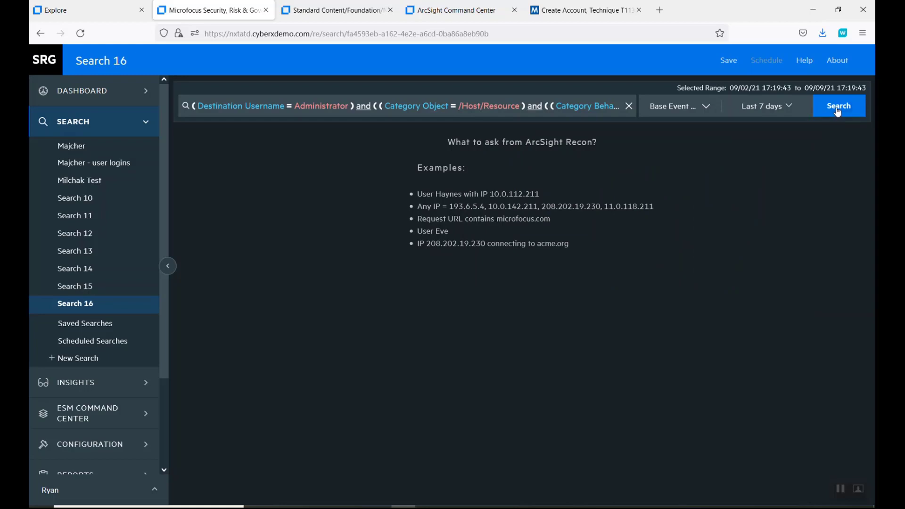